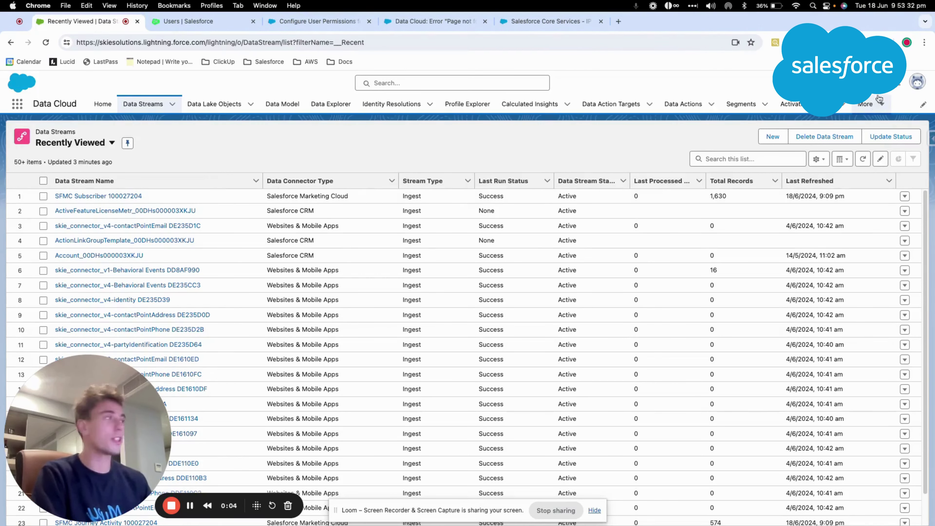
Open Data Cloud Setup from the gear menu and view the Skie Solutions and Skie Solutions Pty CRM connectors
left_click(899, 83)
left_click(843, 131)
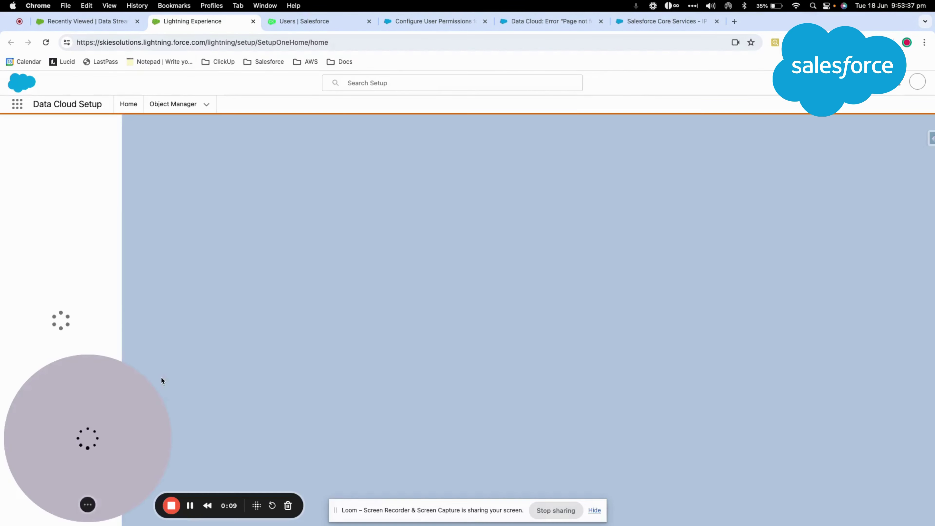
left_click_drag(121, 390, 337, 355)
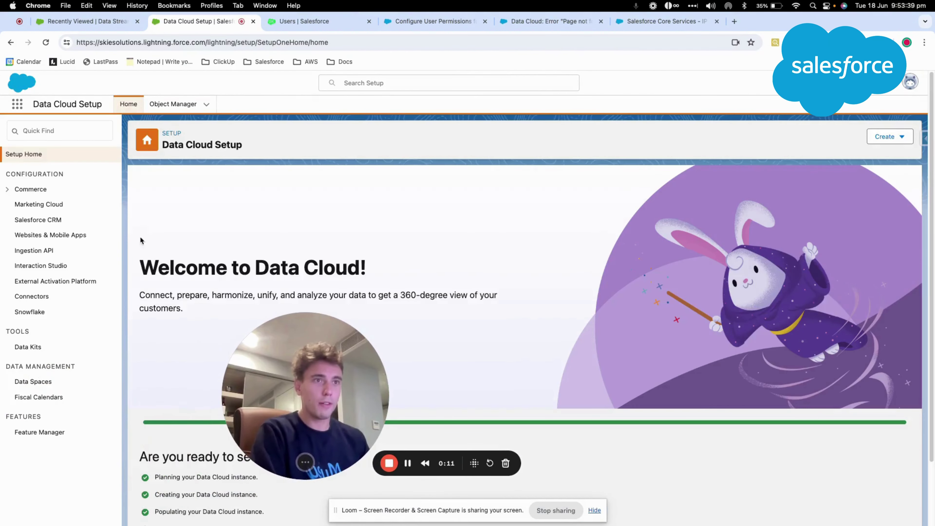
left_click(49, 222)
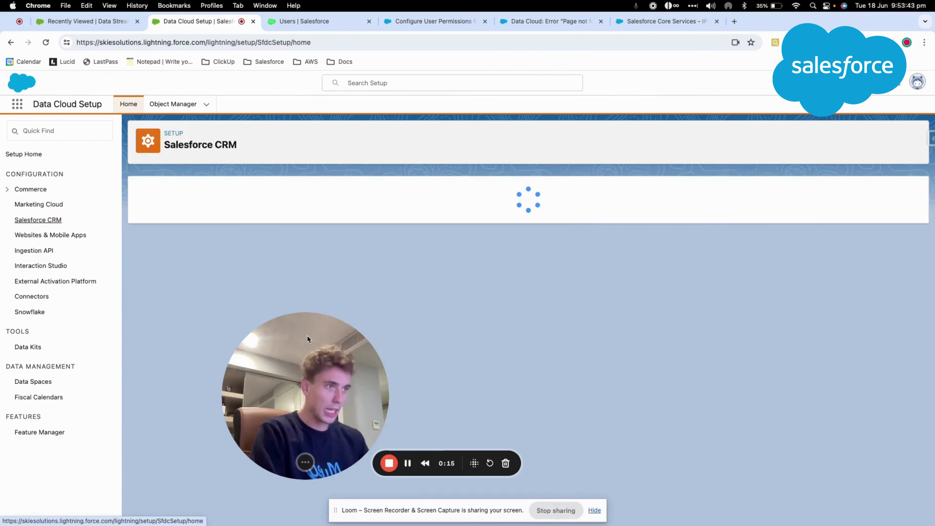
left_click_drag(306, 334, 164, 330)
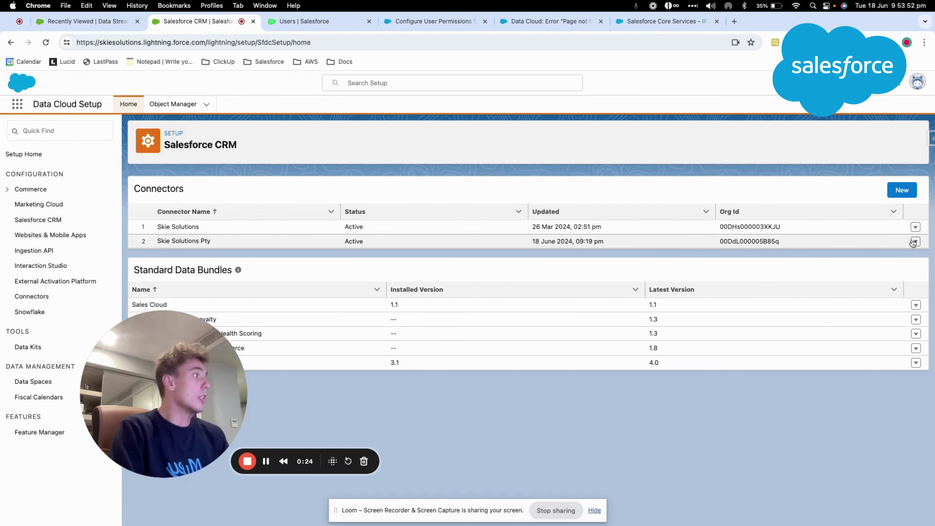
Disconnect the Skie Solutions Pty connector, then re-authenticate with the account password
left_click(916, 242)
left_click(837, 246)
left_click(713, 355)
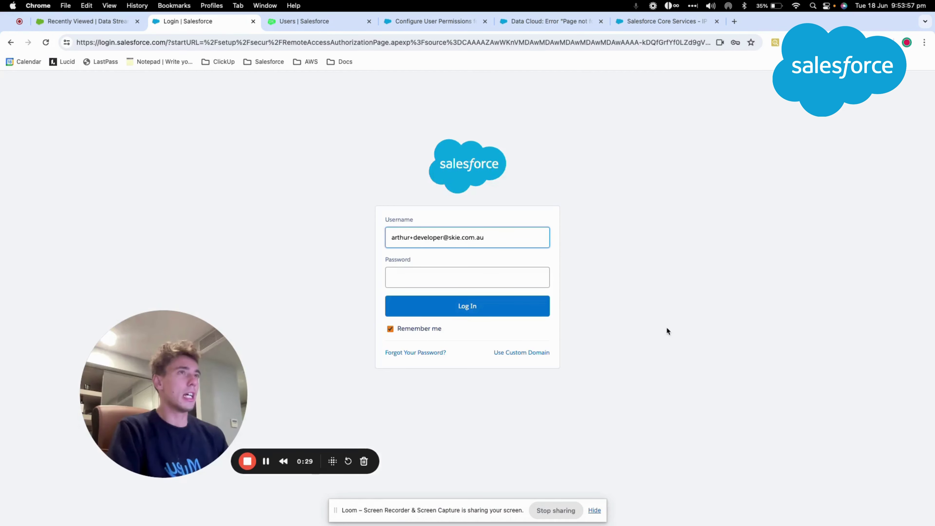
left_click(400, 279)
type("••••••••••••••")
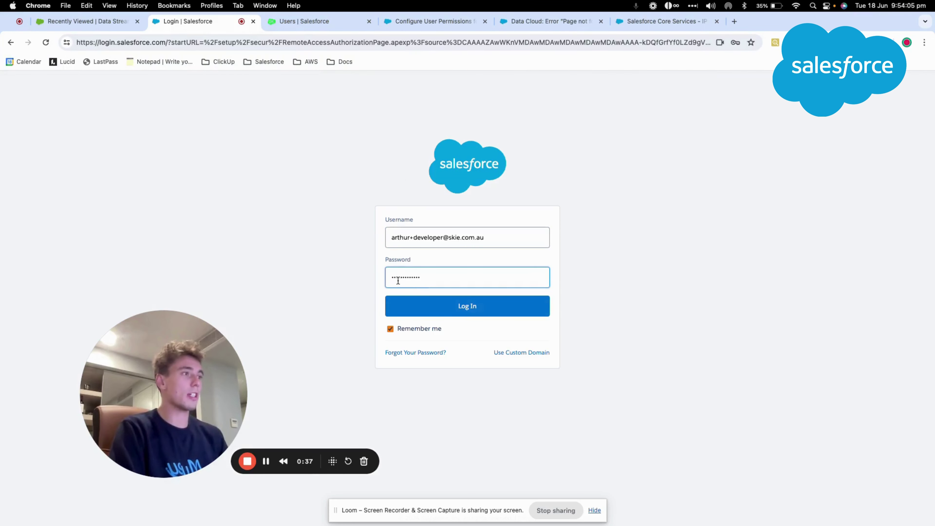
left_click(405, 305)
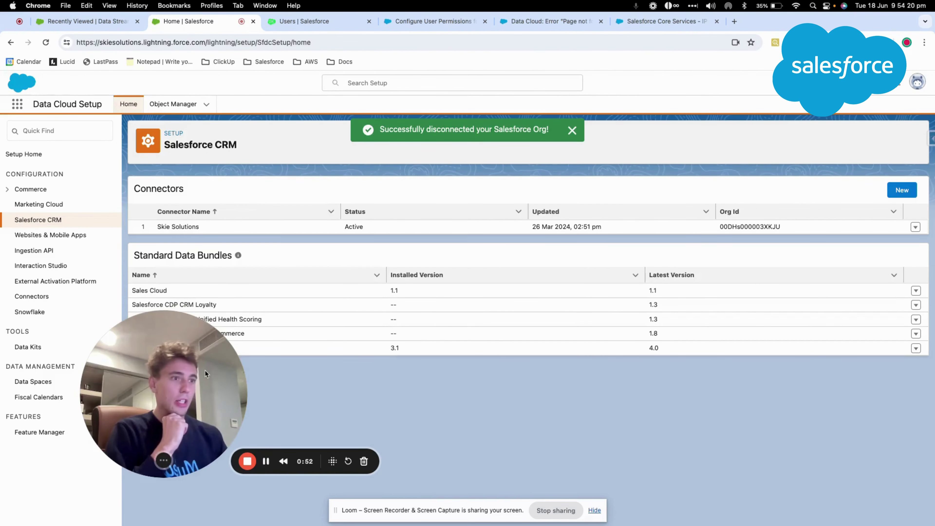
left_click_drag(204, 370, 180, 379)
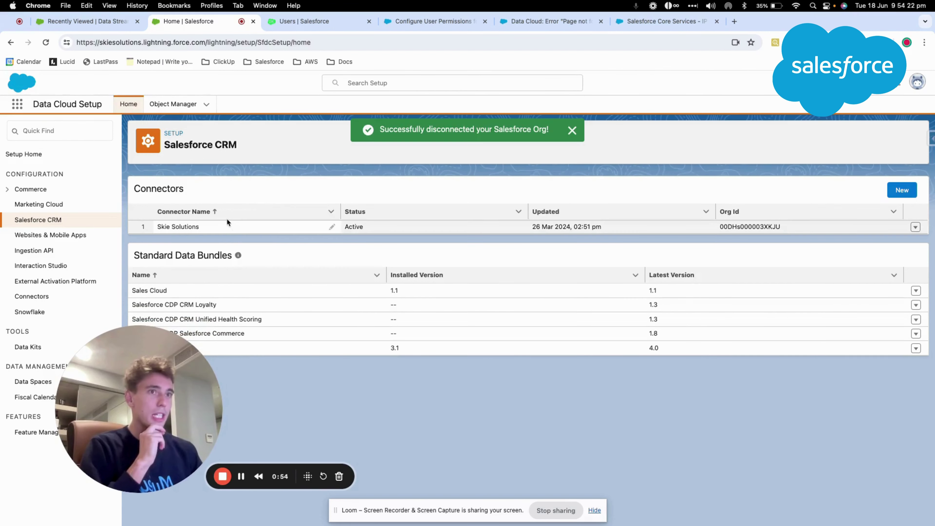
left_click(16, 104)
type("sal")
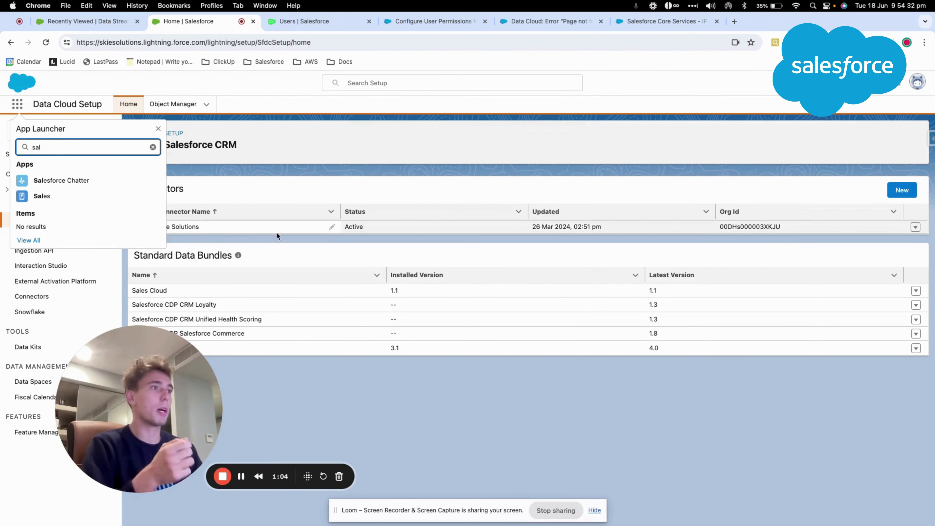
left_click(304, 242)
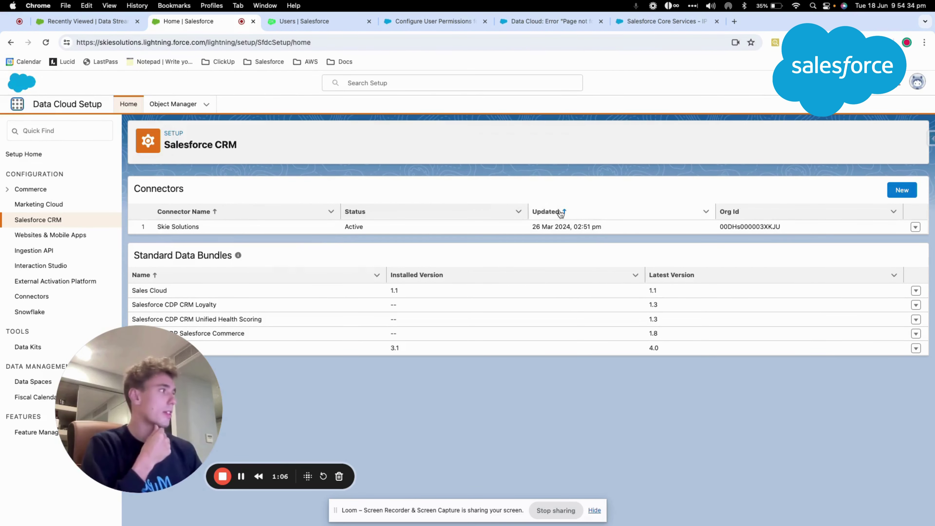
left_click(907, 190)
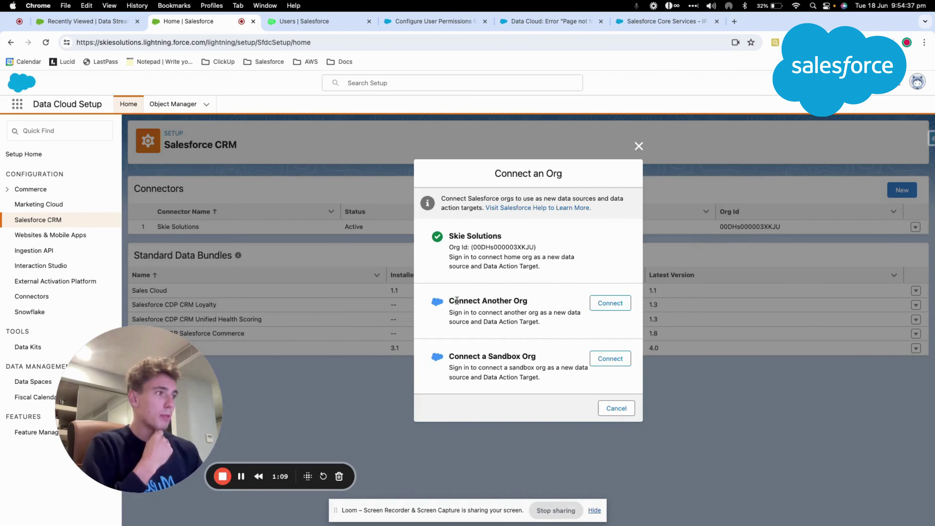
left_click_drag(478, 303, 538, 305)
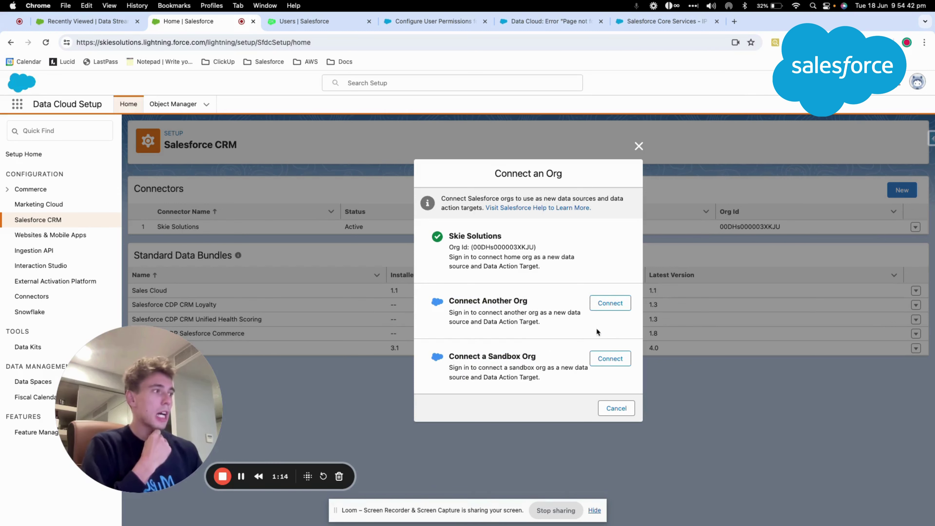
left_click(639, 147)
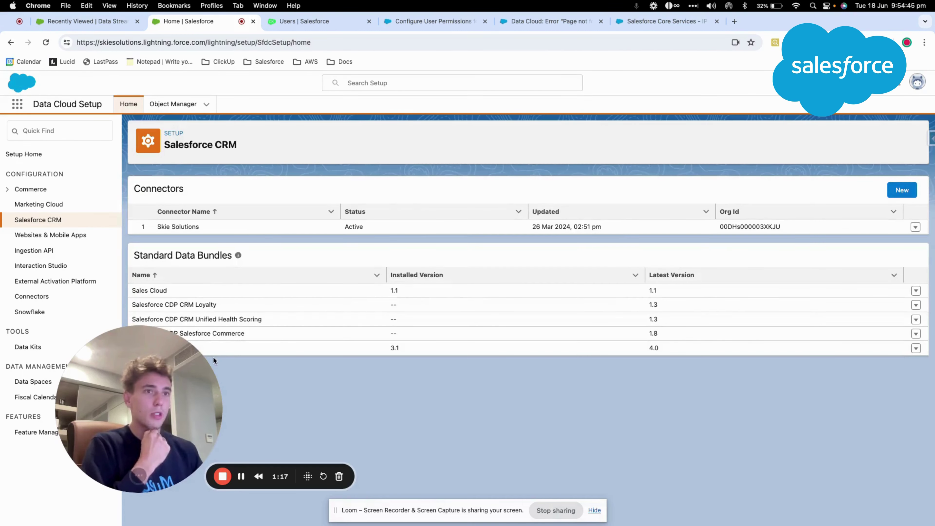
left_click_drag(210, 360, 404, 356)
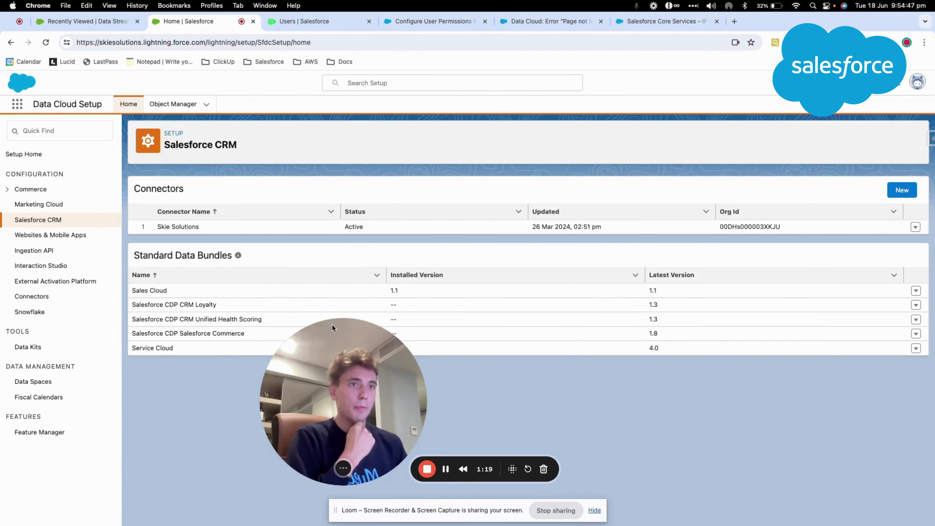
Open Setup in a new tab and find Permission Sets via Quick Find 'permis'
left_click(883, 82)
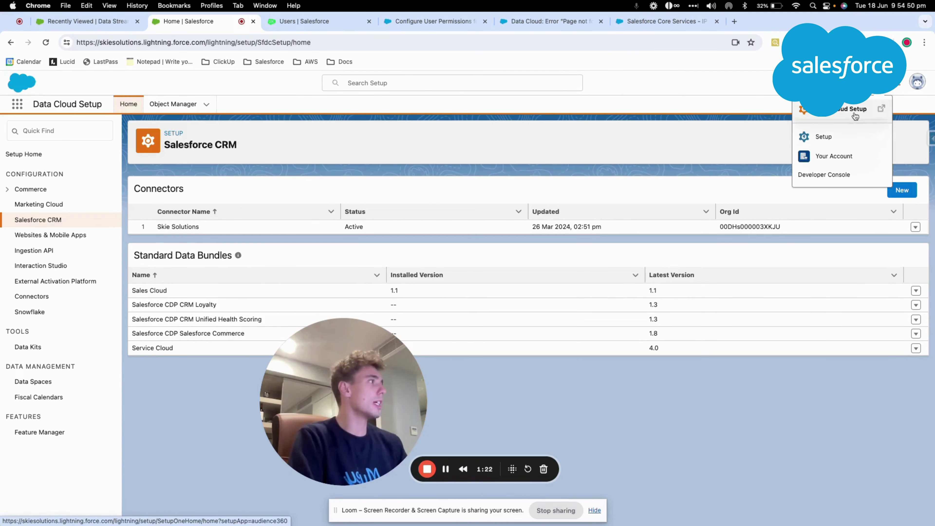
left_click(821, 141)
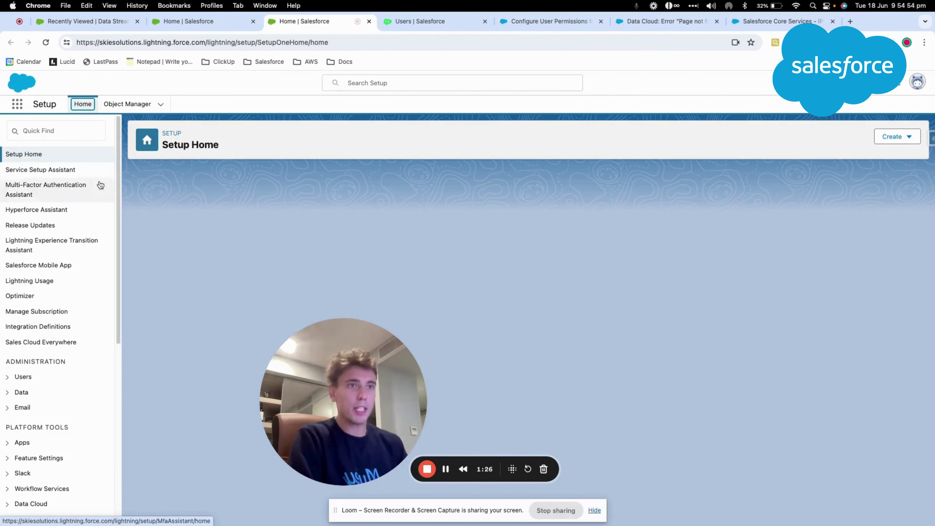
left_click(57, 134)
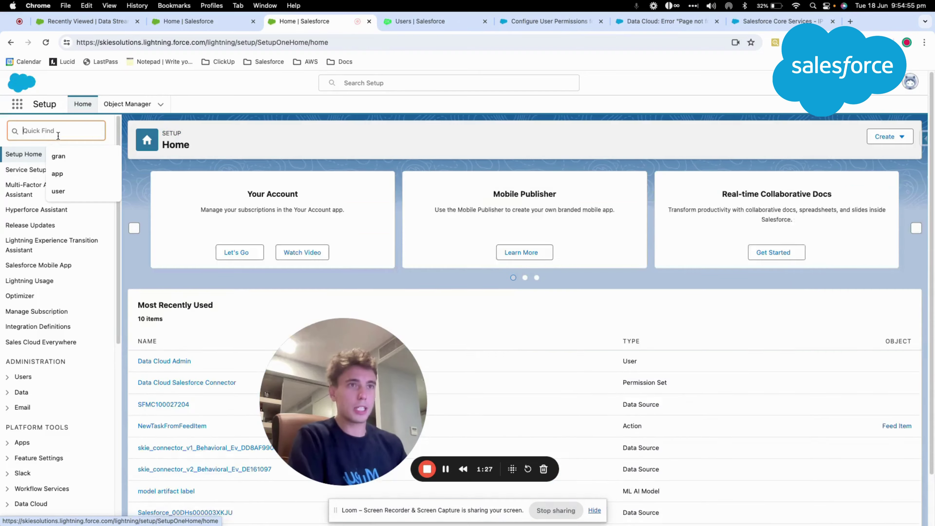
type("permo")
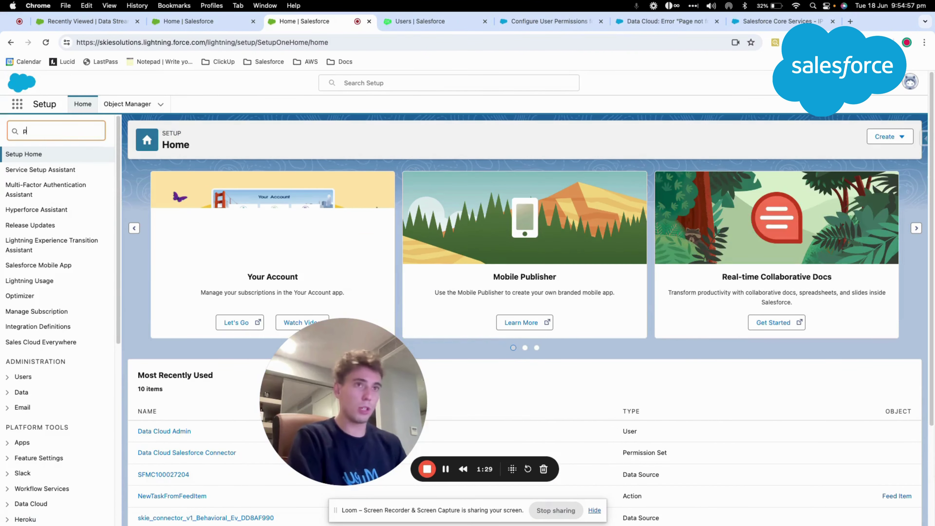
left_click(61, 132)
type("is")
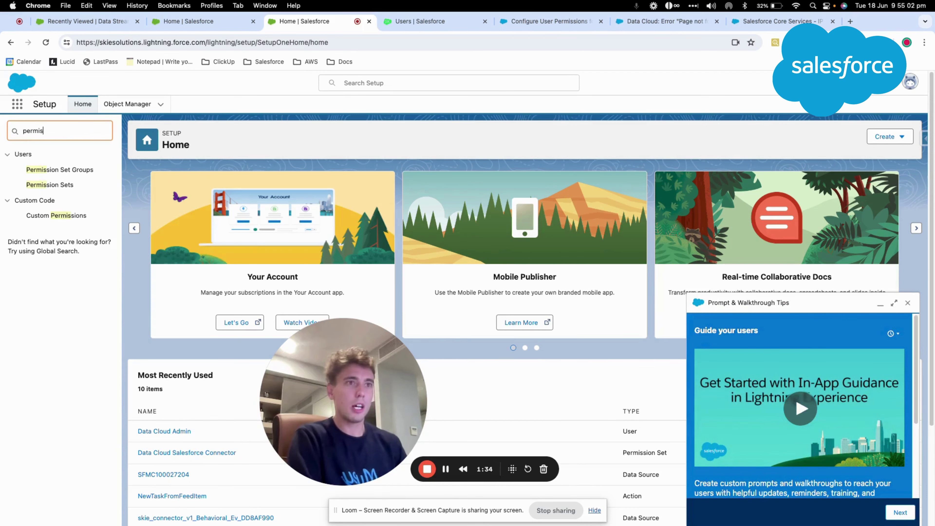
left_click(57, 182)
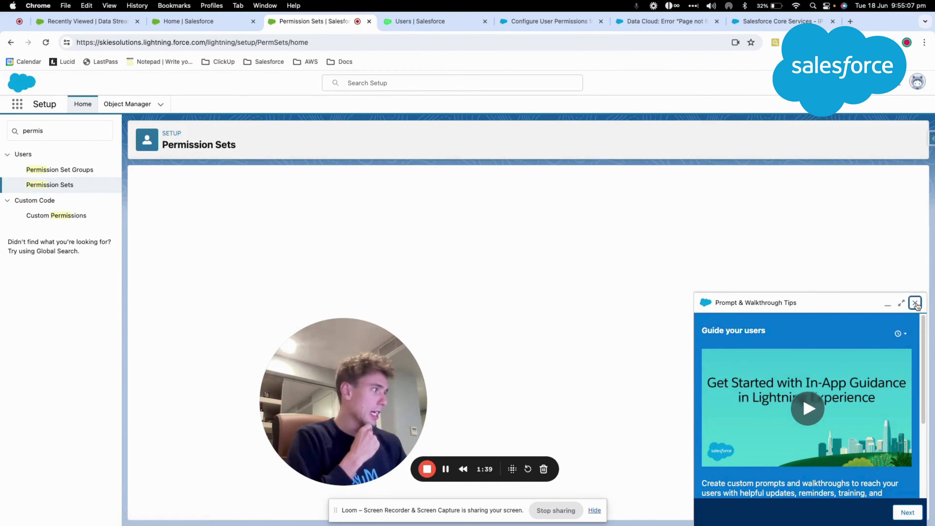
Open the Data Cloud Admin permission set to see its assigned users
left_click_drag(314, 395, 85, 415)
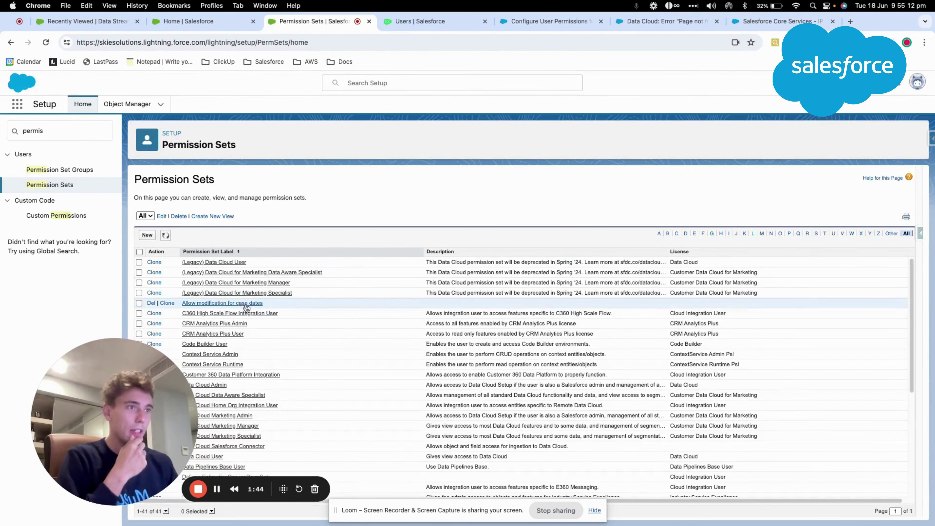
left_click_drag(118, 391, 464, 200)
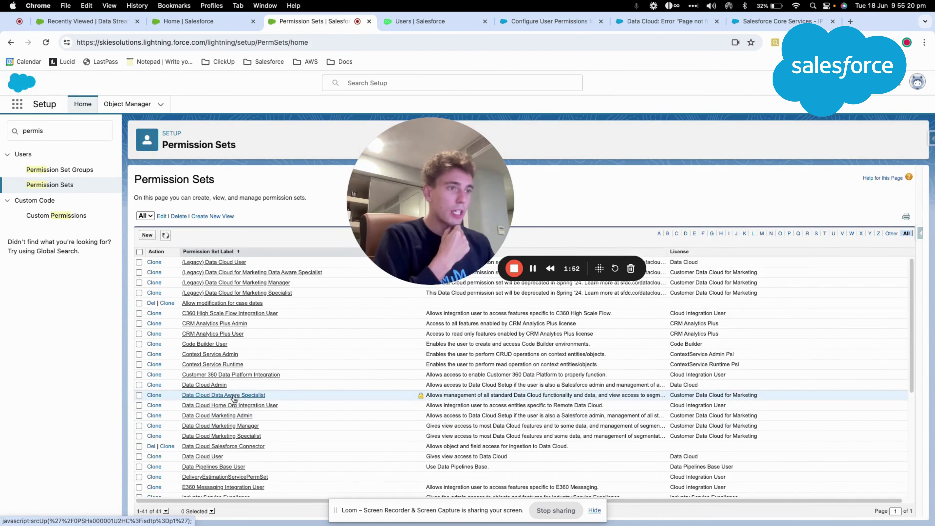
left_click(220, 386)
left_click_drag(394, 175, 75, 393)
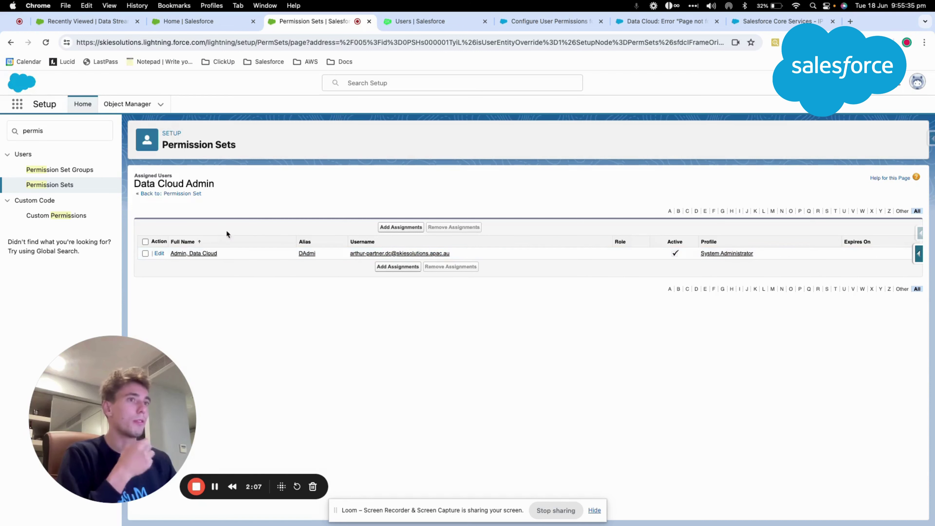
Check the other org's All Users list, close the Home and Permission Sets tabs, and reorder tabs
left_click(50, 185)
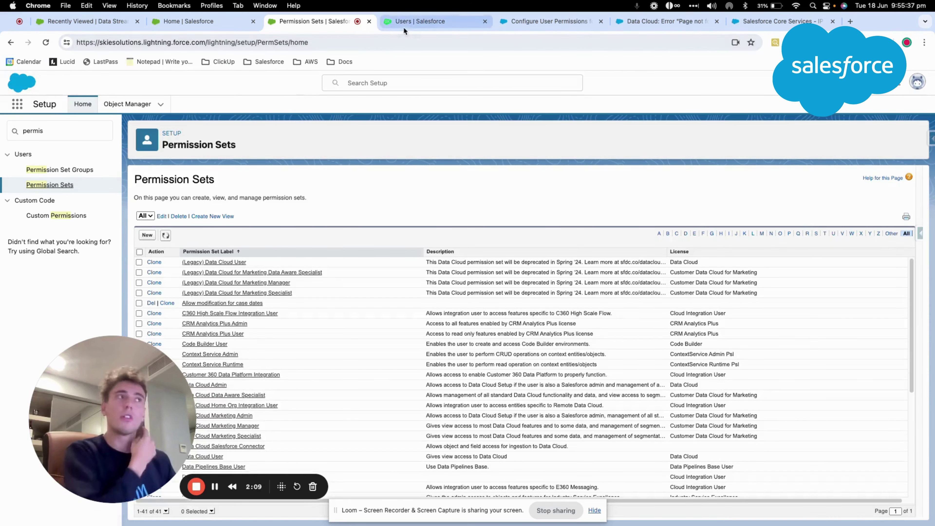
left_click(408, 23)
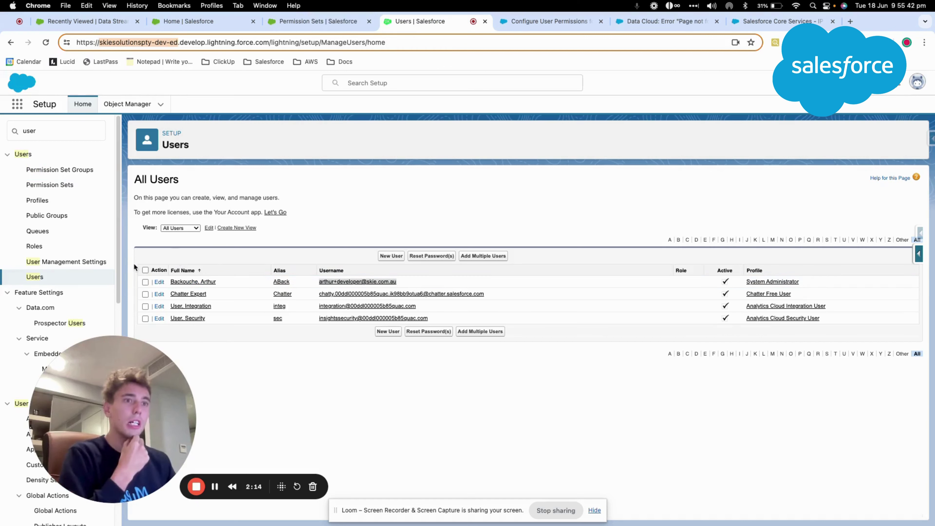
left_click(35, 276)
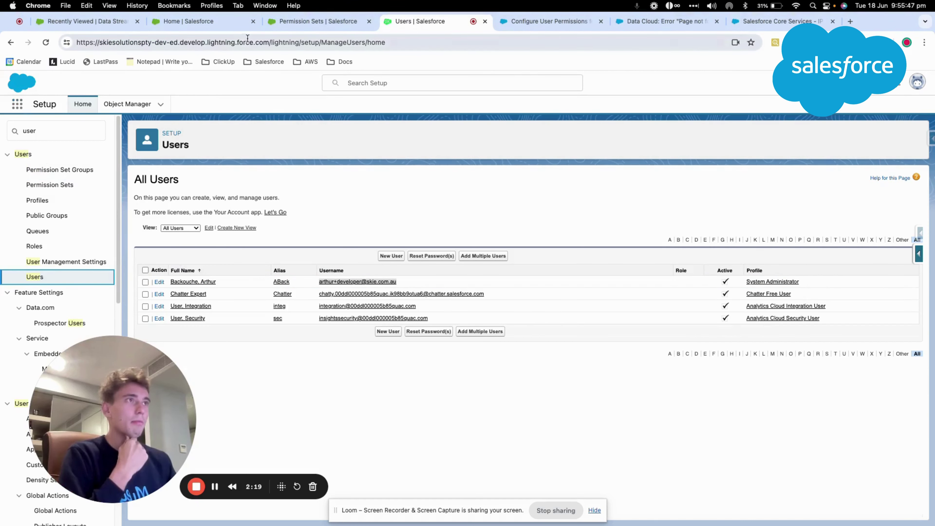
left_click(319, 22)
left_click(253, 21)
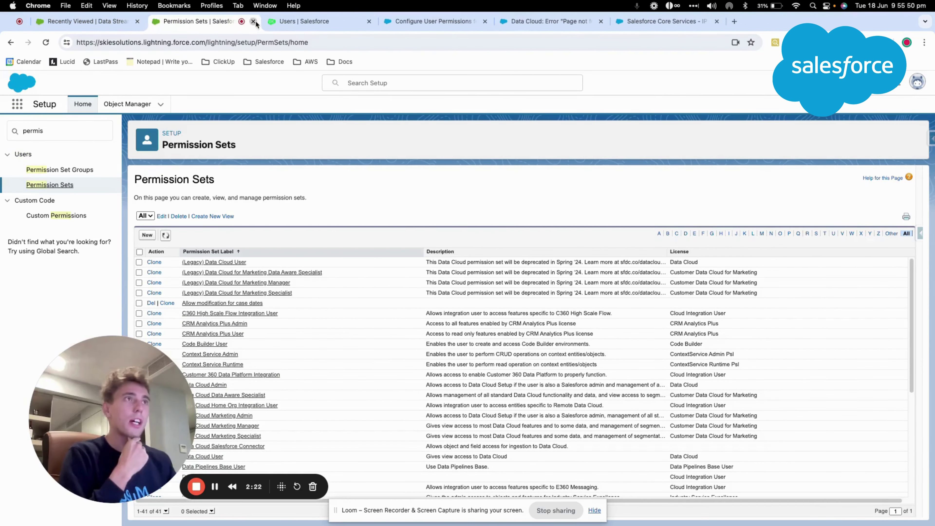
left_click(253, 21)
left_click(82, 20)
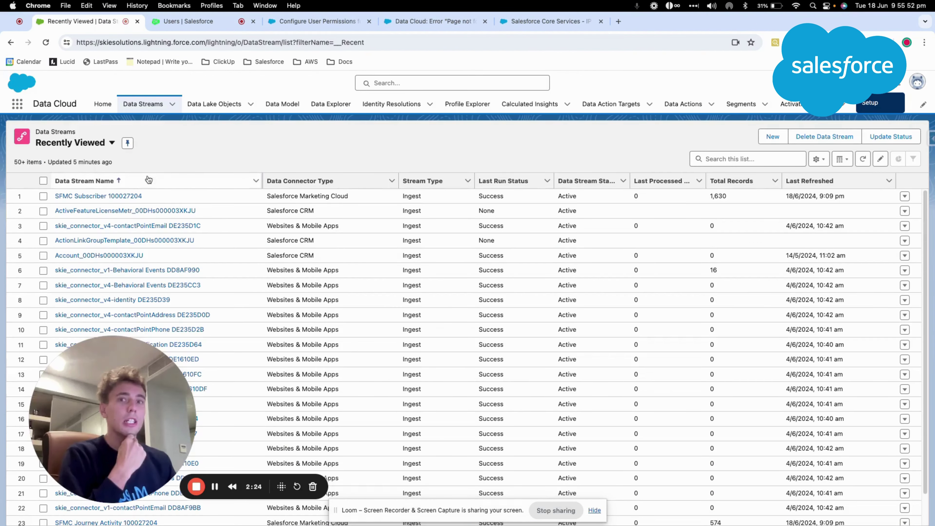
left_click(217, 24)
left_click_drag(217, 25, 531, 37)
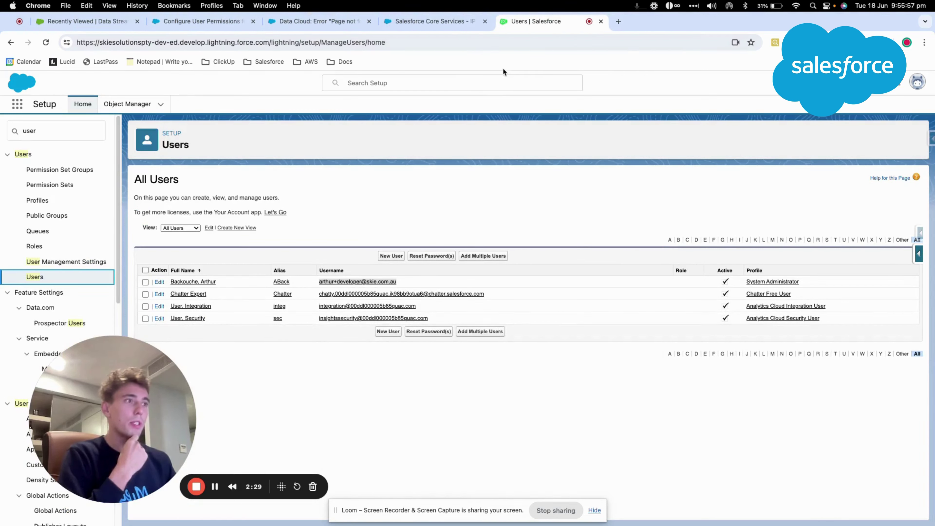
Open the Permission Sets setup page and move the help article tab to the end
left_click(60, 186)
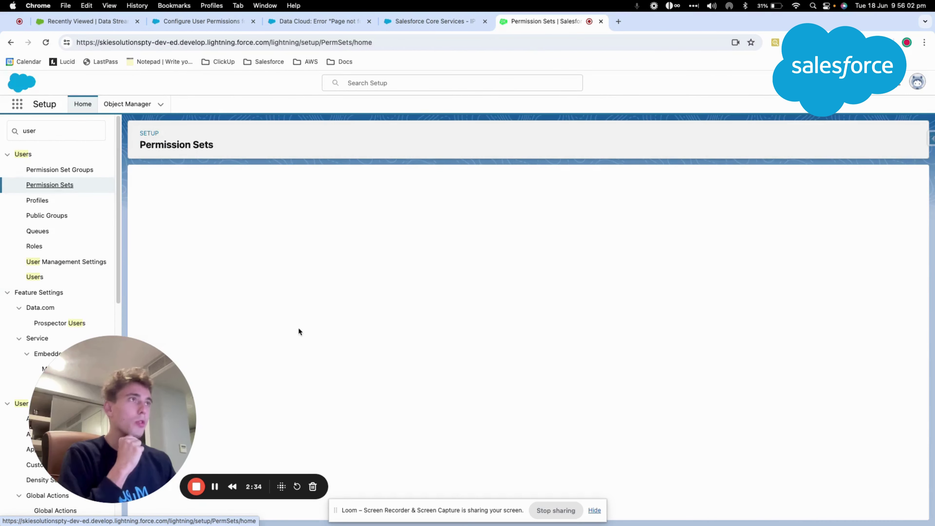
left_click_drag(236, 25, 525, 33)
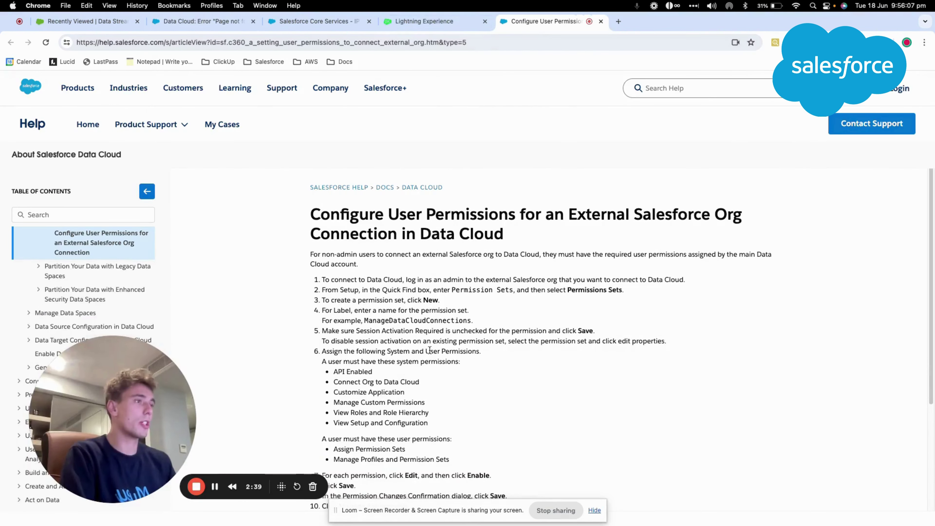
scroll(433, 413, "down", 5)
scroll(433, 420, "up", 5)
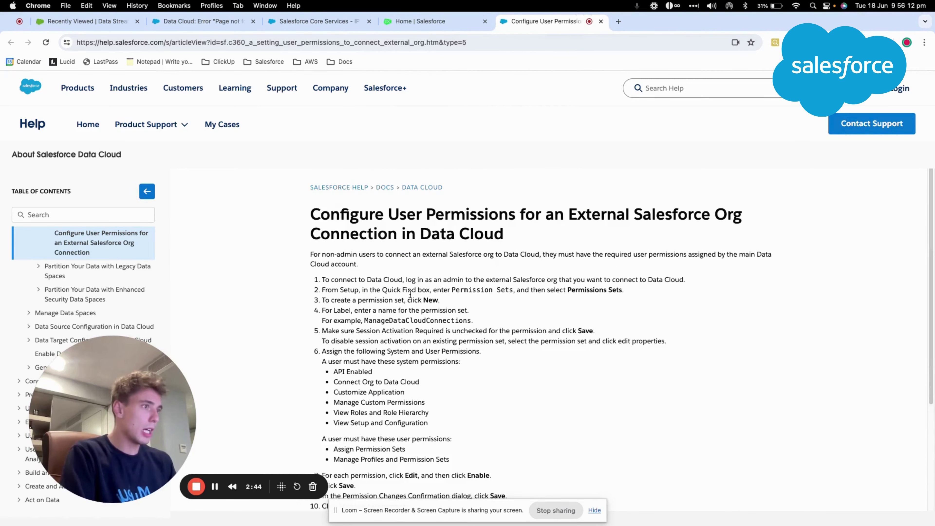
Create the ManageDataCloudConnections permission set and open its System Permissions
left_click(421, 25)
left_click(204, 73)
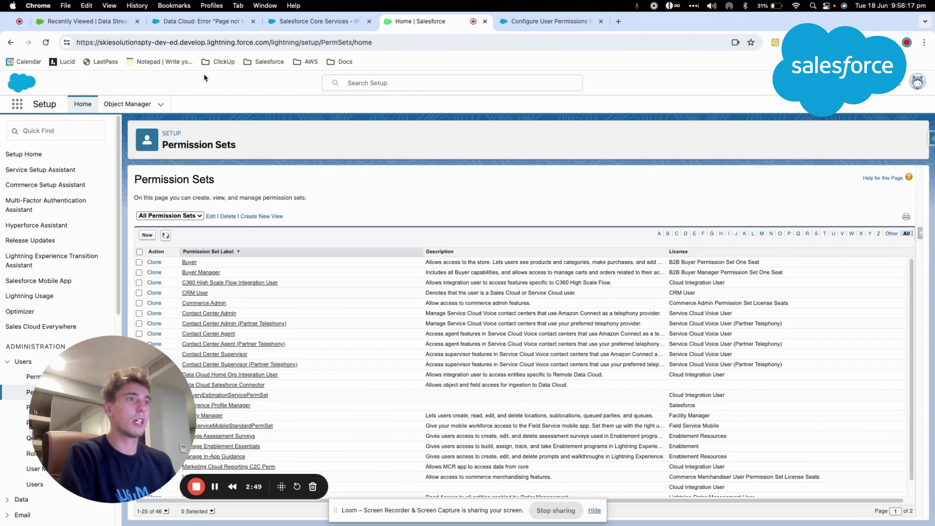
left_click(147, 236)
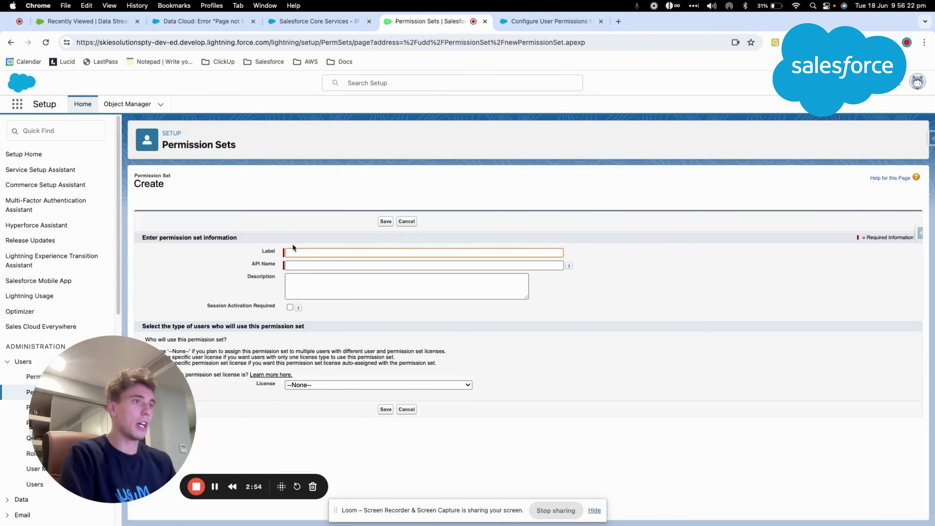
left_click(288, 277)
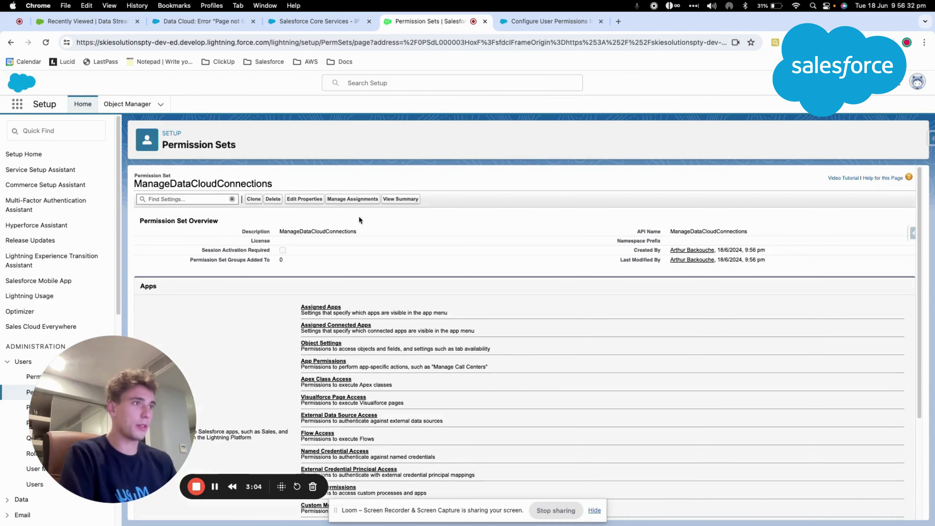
scroll(337, 463, "down", 8)
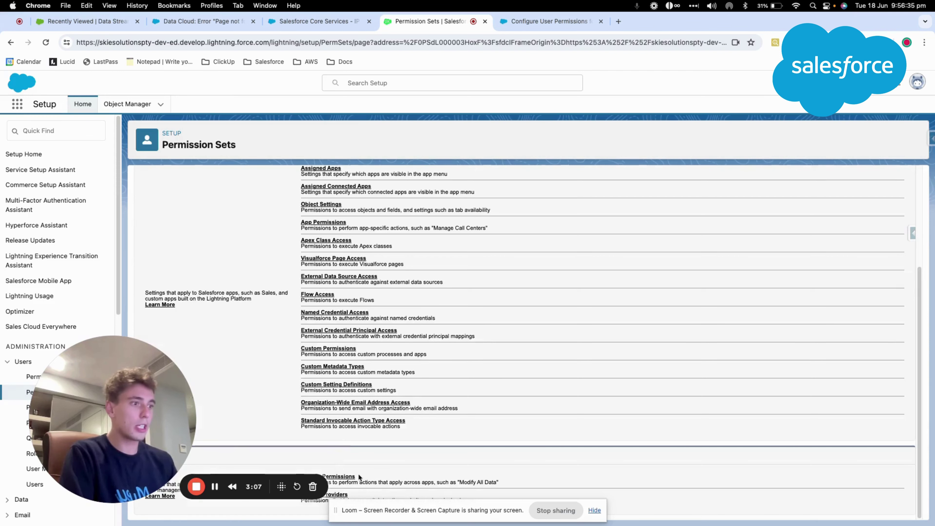
left_click(347, 476)
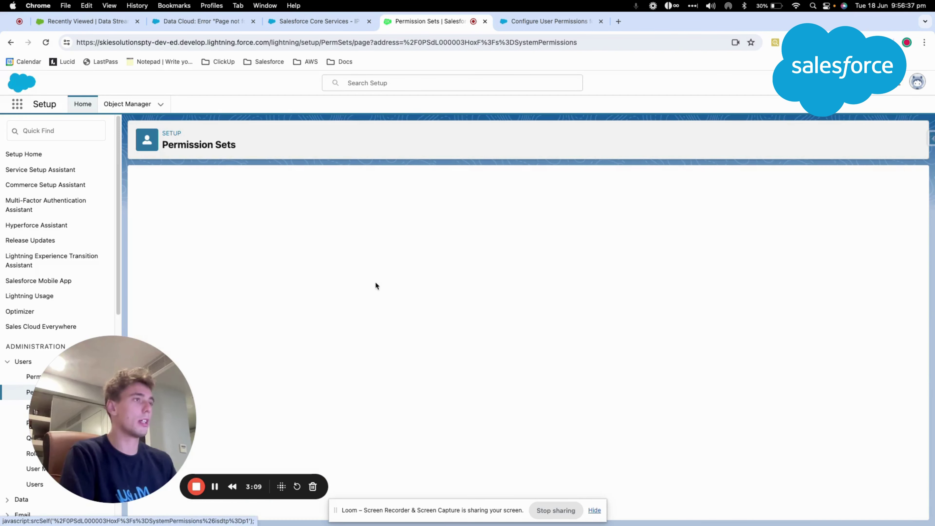
Read the help article's next step, then return to the System Permissions page
left_click(523, 22)
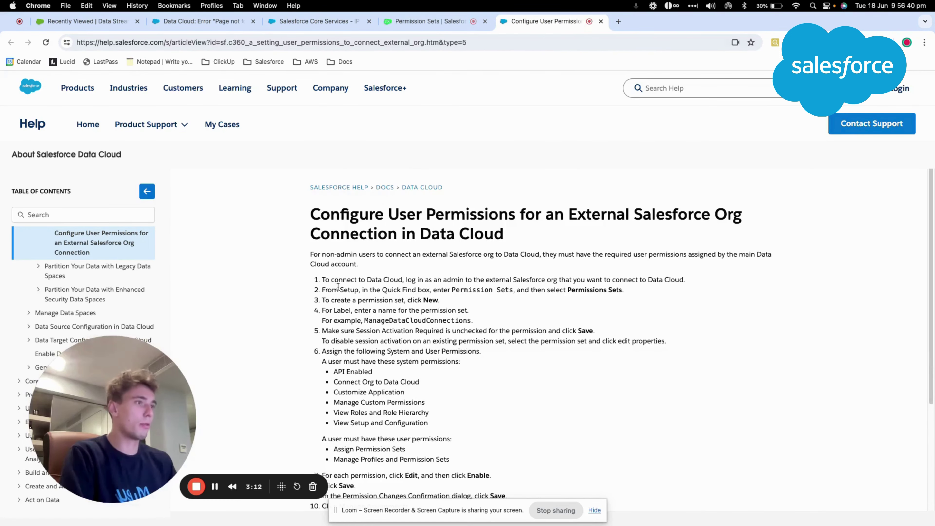
scroll(352, 331, "down", 2)
scroll(353, 330, "down", 3)
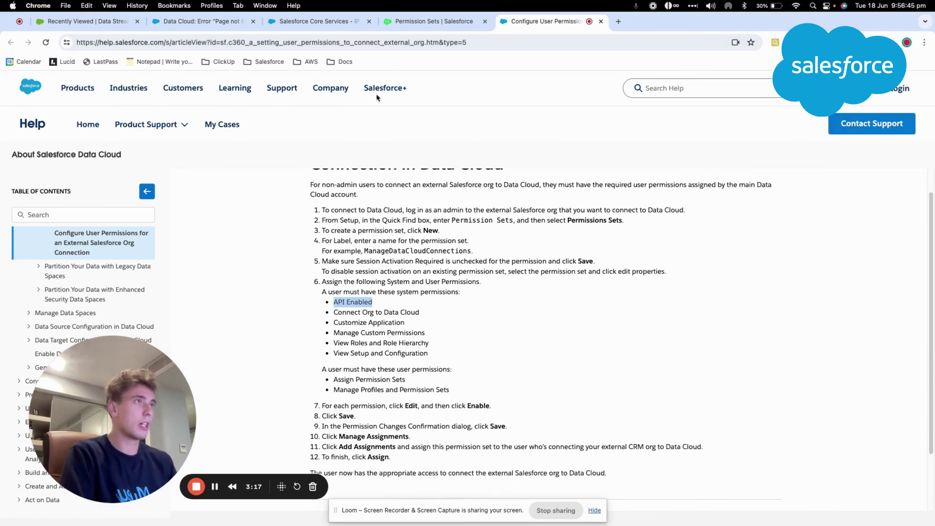
left_click(427, 21)
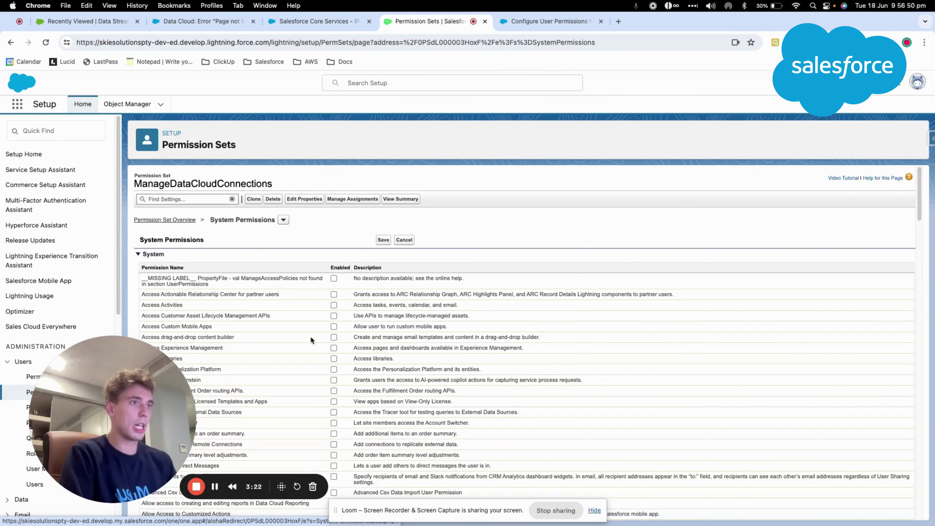
Enable API Enabled and locate the Connect Org to Data Cloud permission
key("super+f")
type("API Enabled")
left_click(333, 342)
left_click(521, 22)
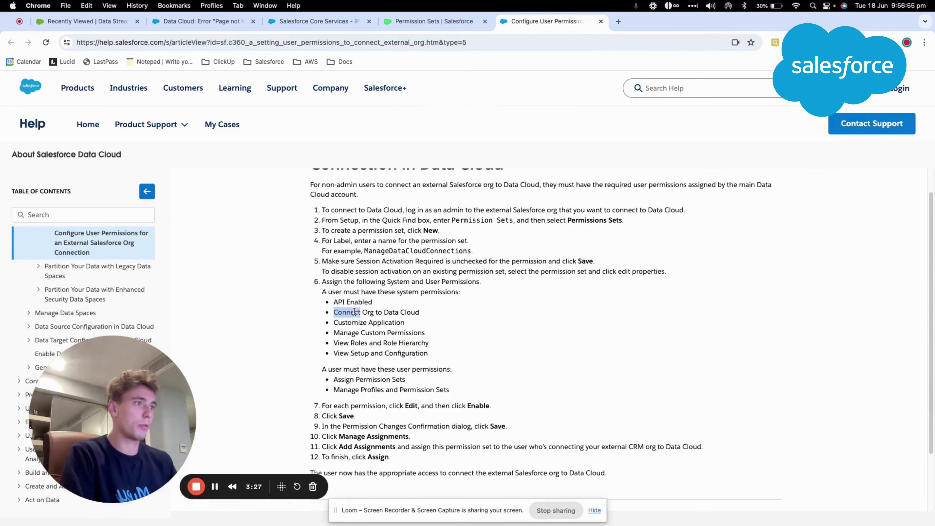
left_click(409, 22)
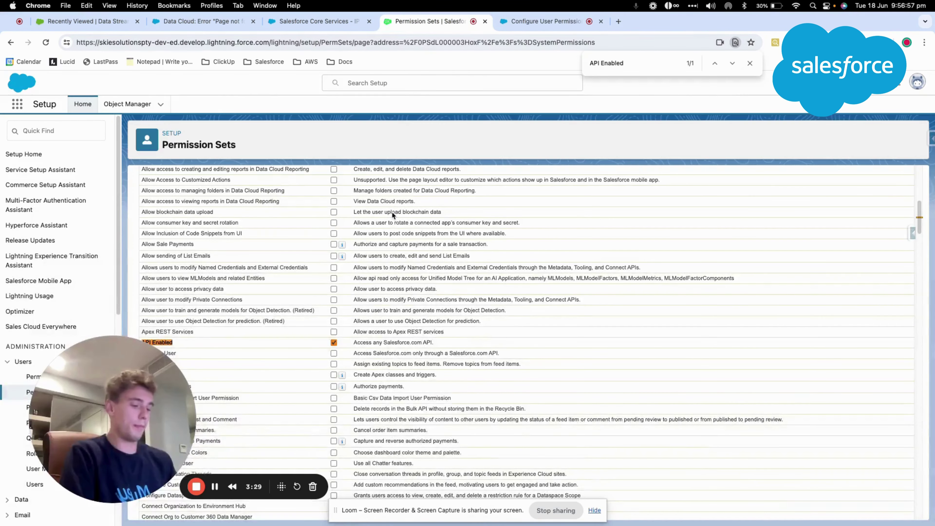
type("Connect Org to Data Cloud")
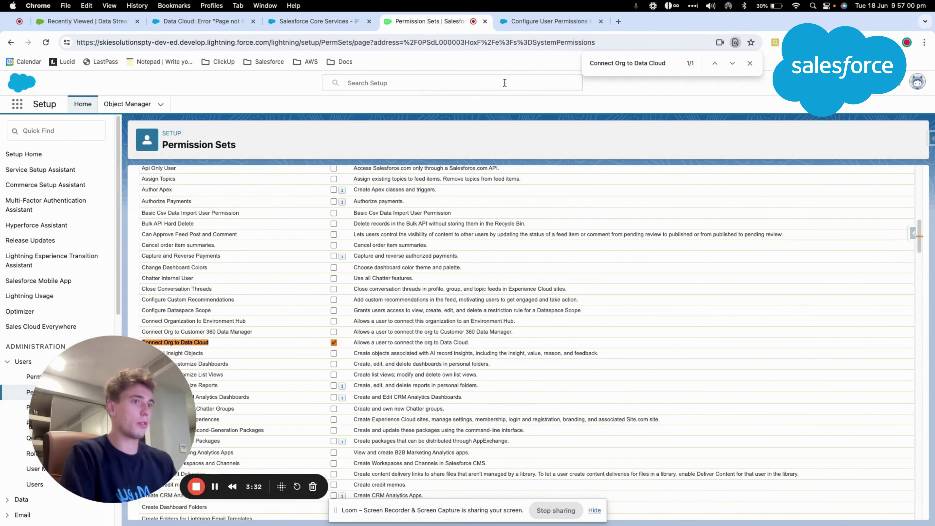
Look up Customize Application and Manage Custom Permissions in the permissions list using names from the article
left_click(545, 22)
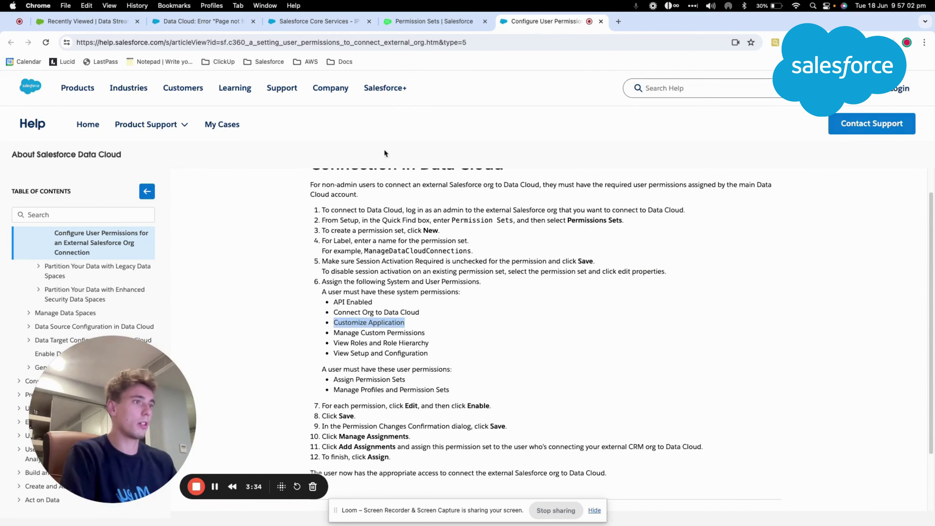
key("super+c")
left_click(435, 22)
key("super+v")
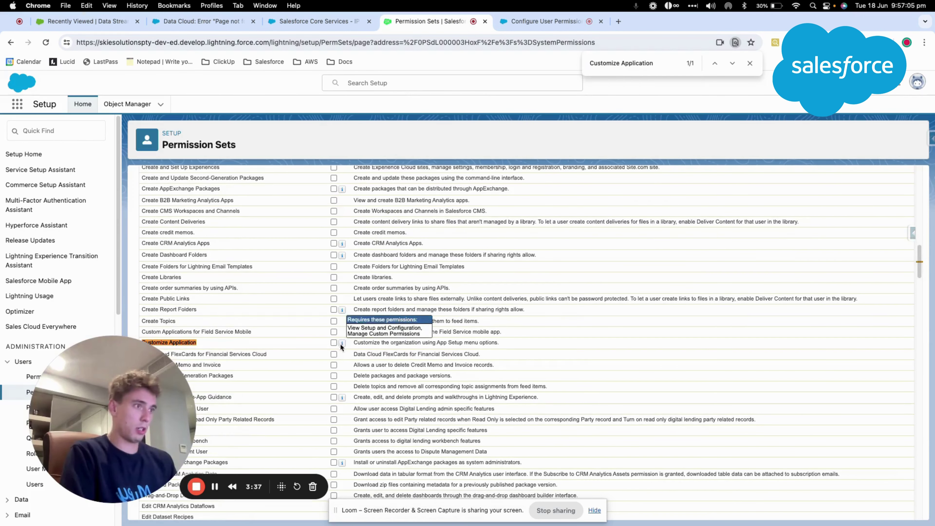
key("ctrl+Tab")
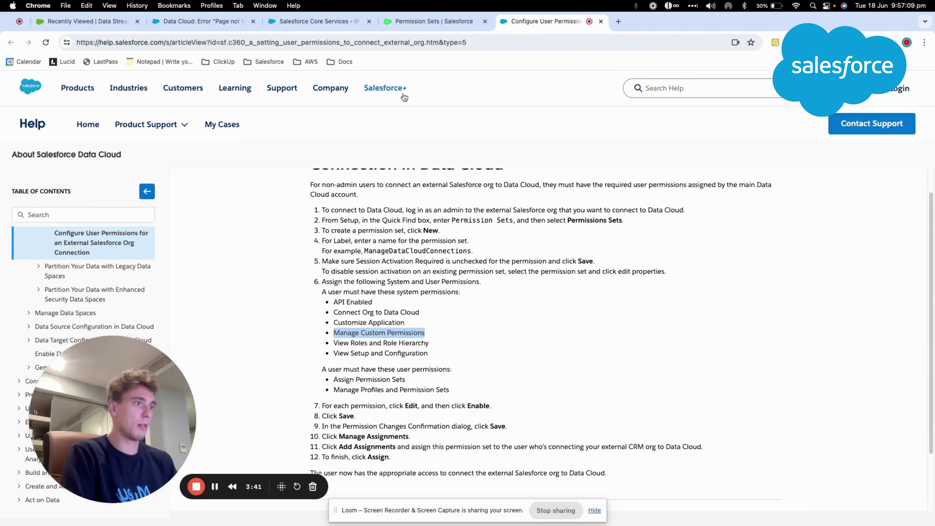
key("super+c")
left_click(418, 22)
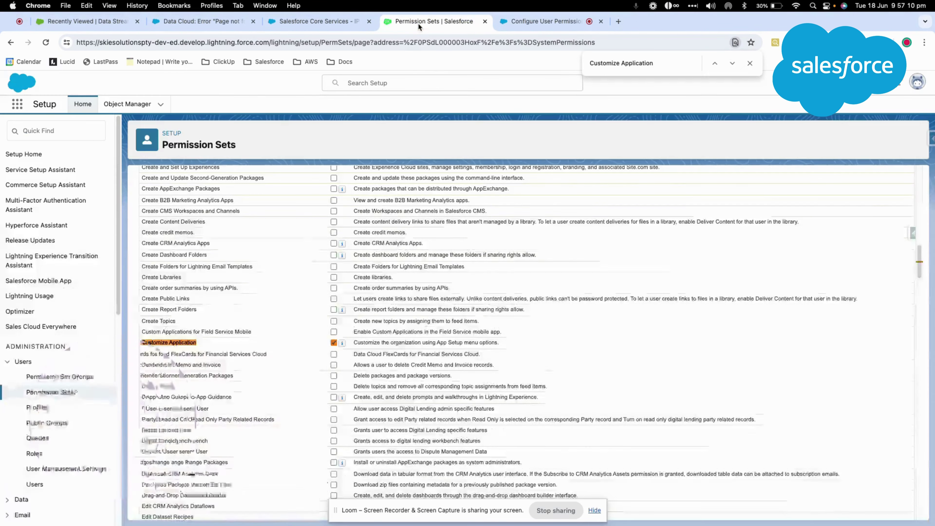
key("super+v")
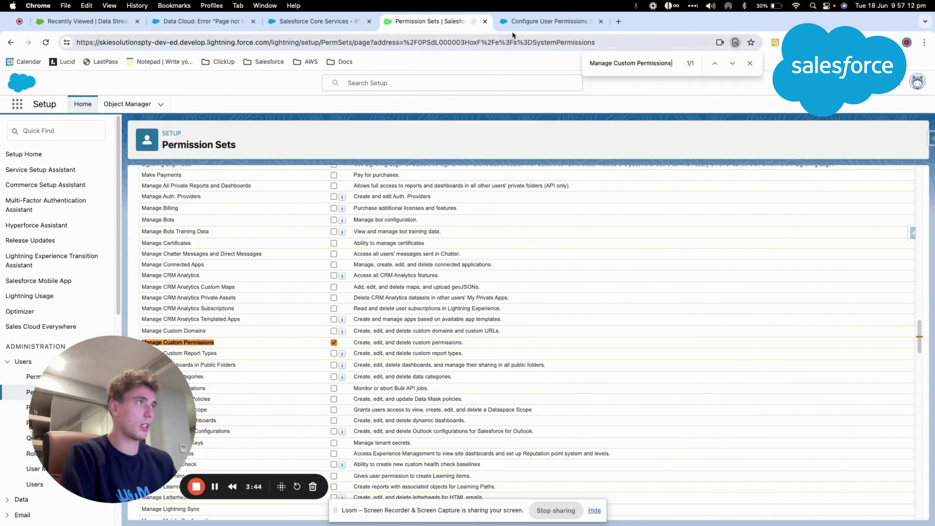
Look up View Roles and Role Hierarchy, View Setup and Configuration, and Assign Permission Sets
left_click(516, 22)
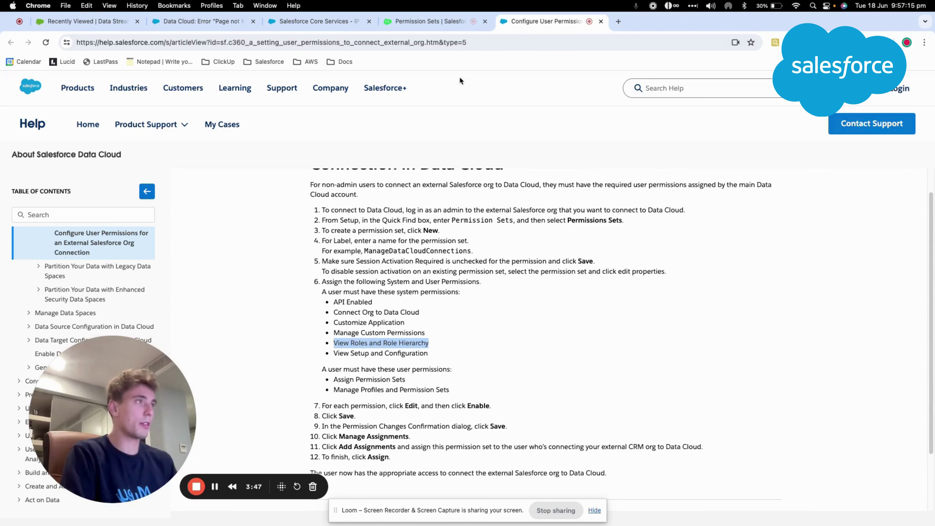
left_click(452, 22)
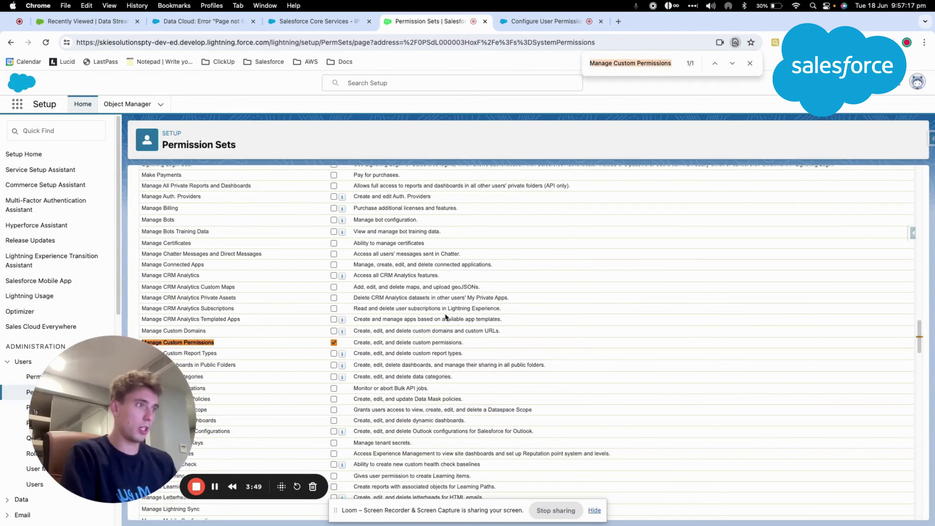
key("super+v")
left_click(574, 23)
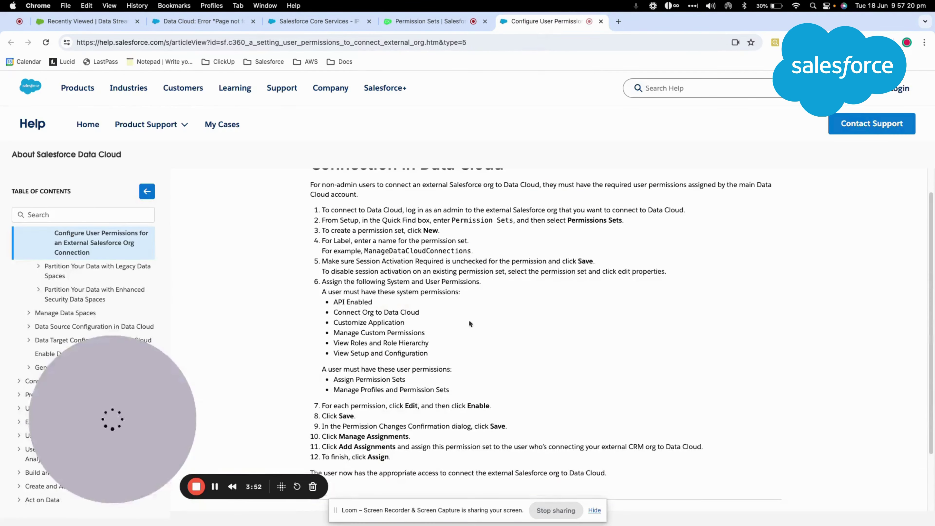
left_click(453, 21)
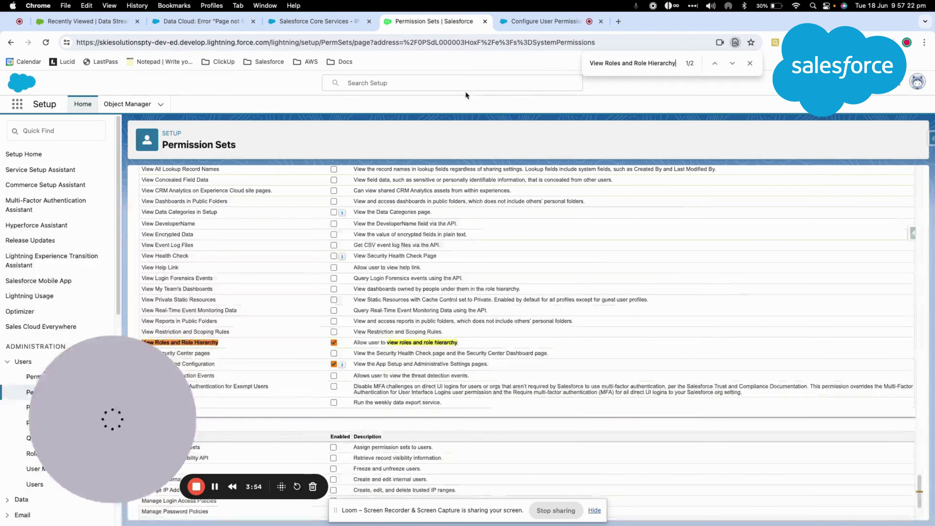
key("super+v")
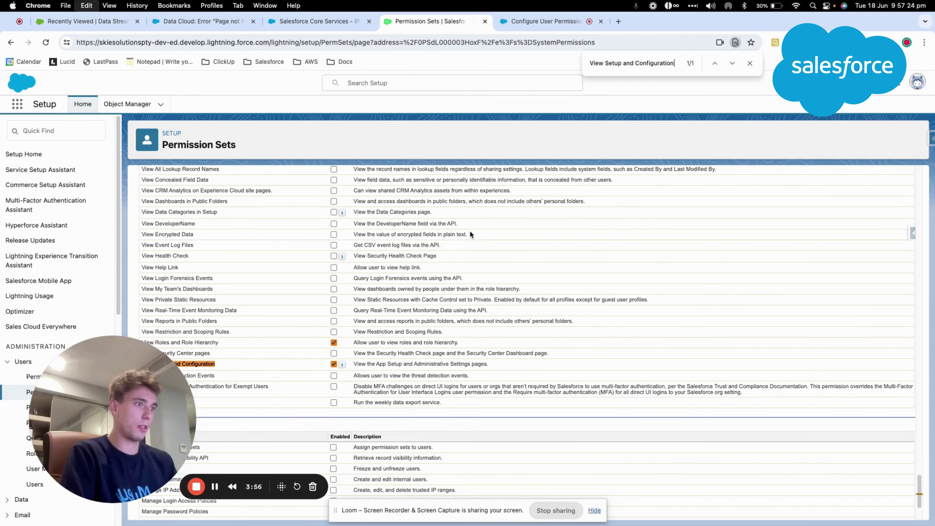
left_click(538, 23)
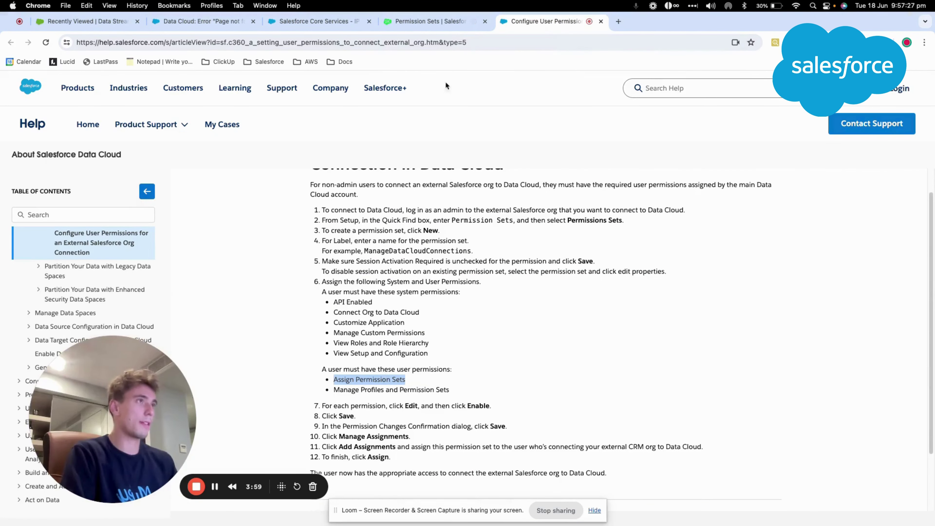
left_click(445, 22)
key("super+v")
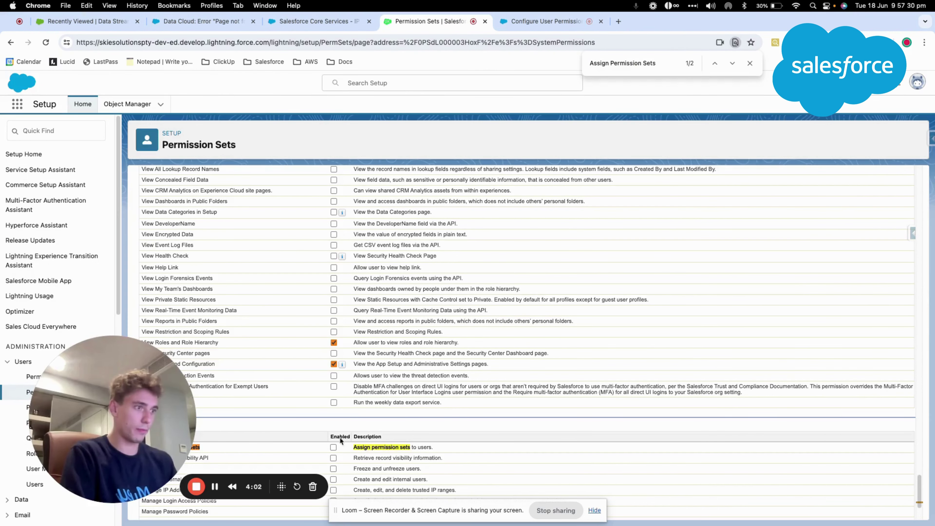
Enable Assign Permission Sets and Manage Profiles and Permission Sets, then save the permissions
left_click(334, 447)
scroll(383, 345, "down", 3)
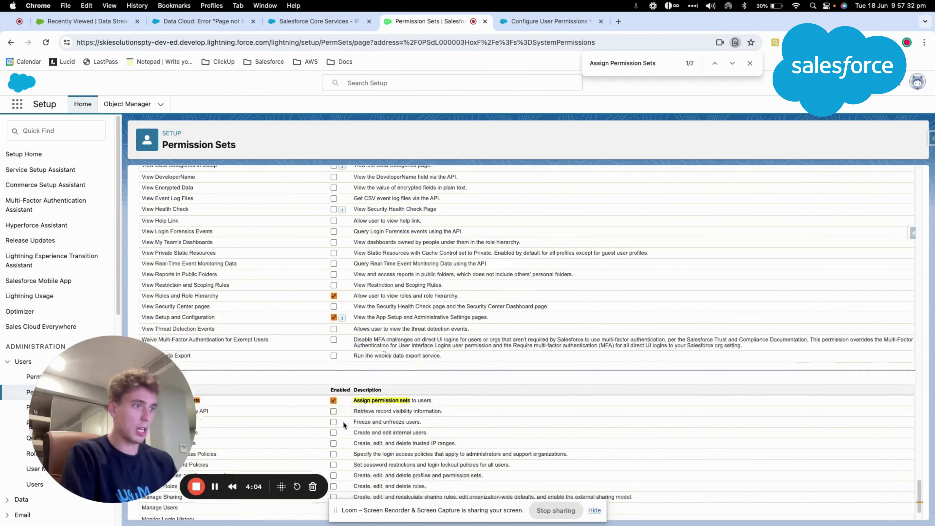
key("ctrl+Tab")
triple_click(363, 390)
key("super+c")
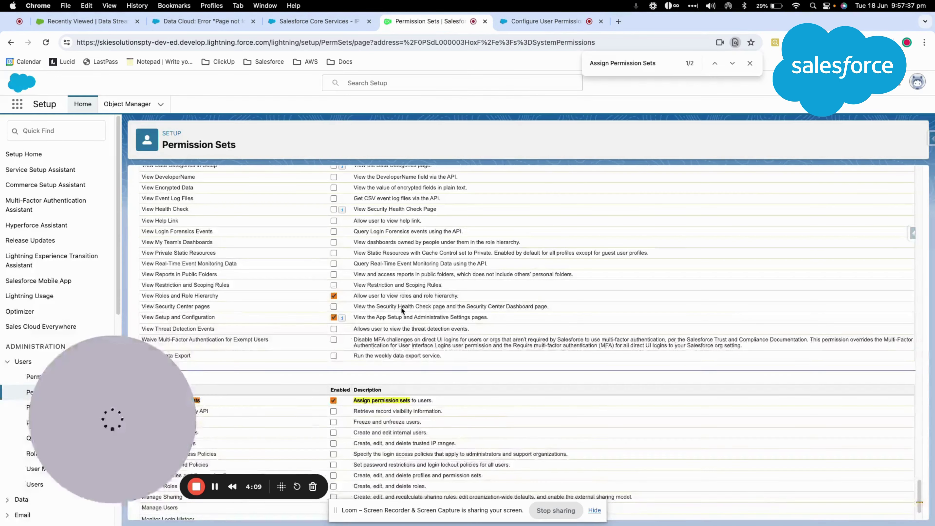
key("super+f")
key("super+v")
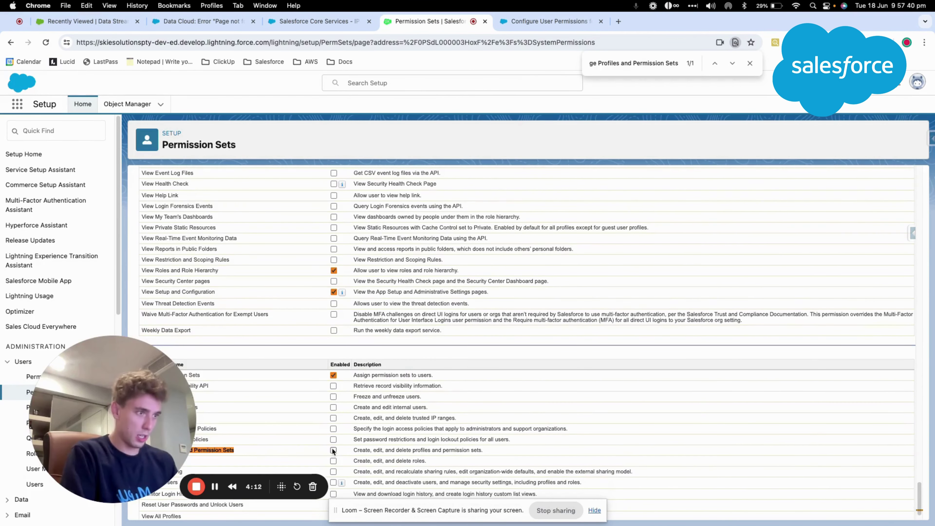
scroll(405, 359, "down", 1)
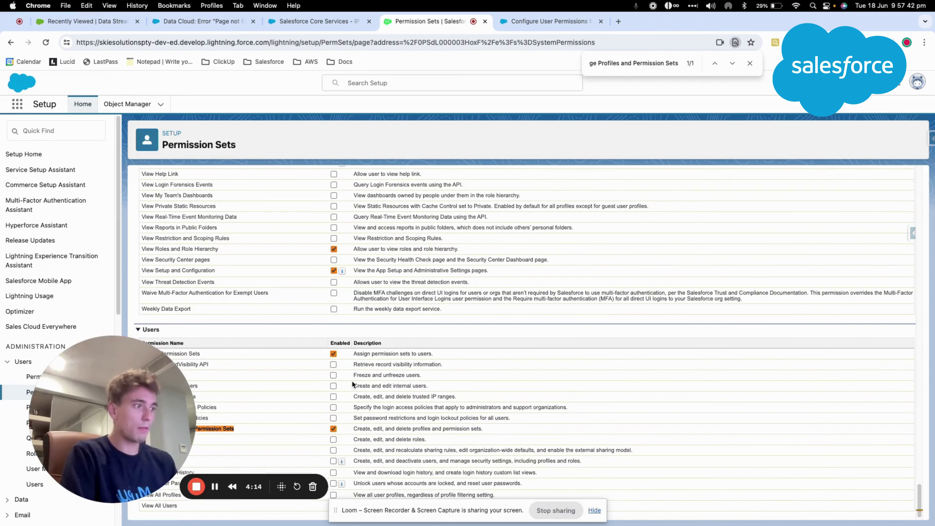
left_click(595, 512)
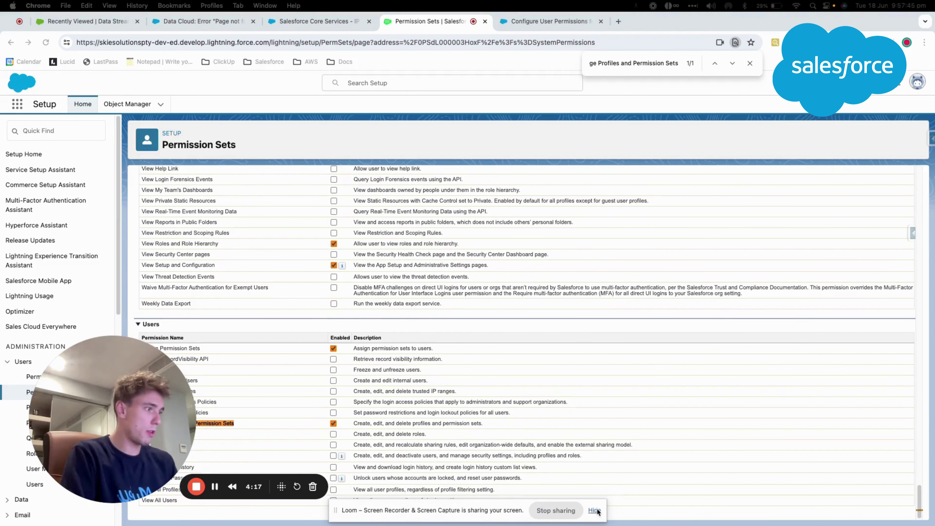
scroll(429, 476, "up", 10)
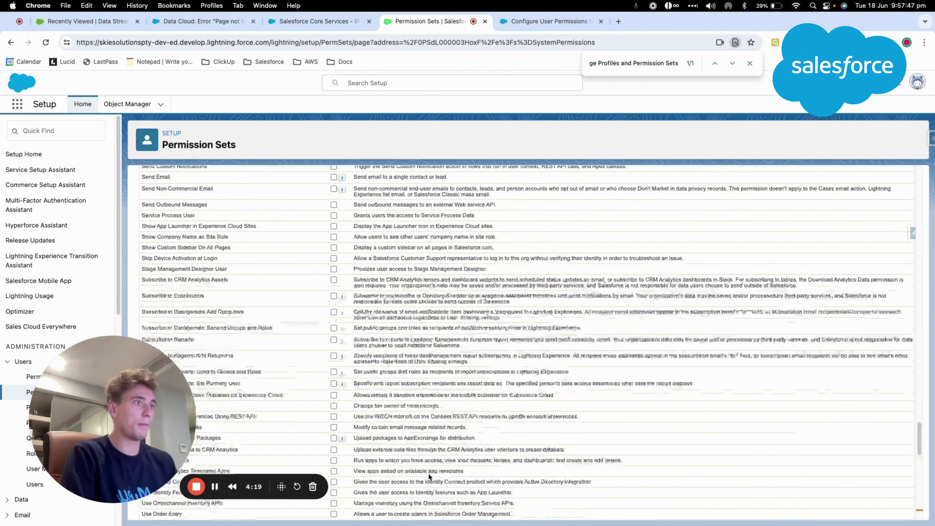
scroll(428, 473, "up", 20)
left_click(383, 240)
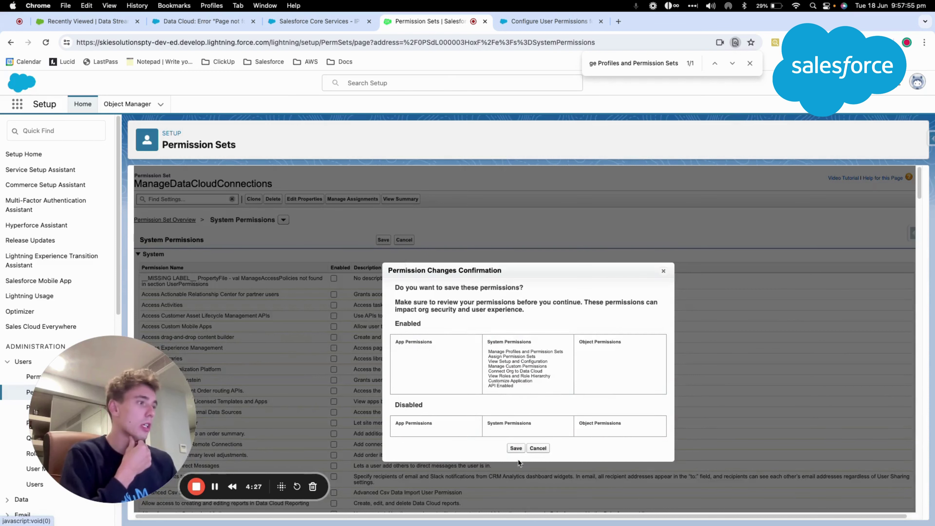
Confirm the permission changes and assign ManageDataCloudConnections to the System Administrator user with no expiration
key("Return")
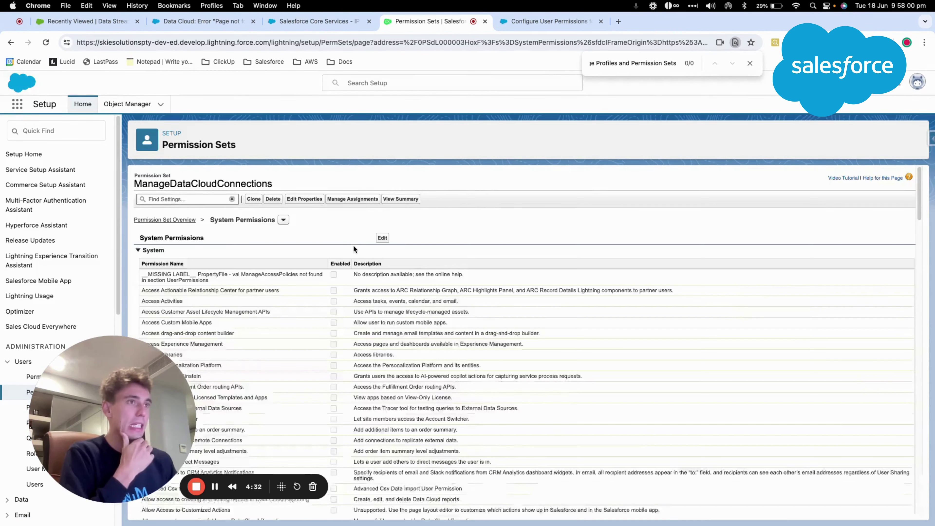
scroll(322, 242, "up", 15)
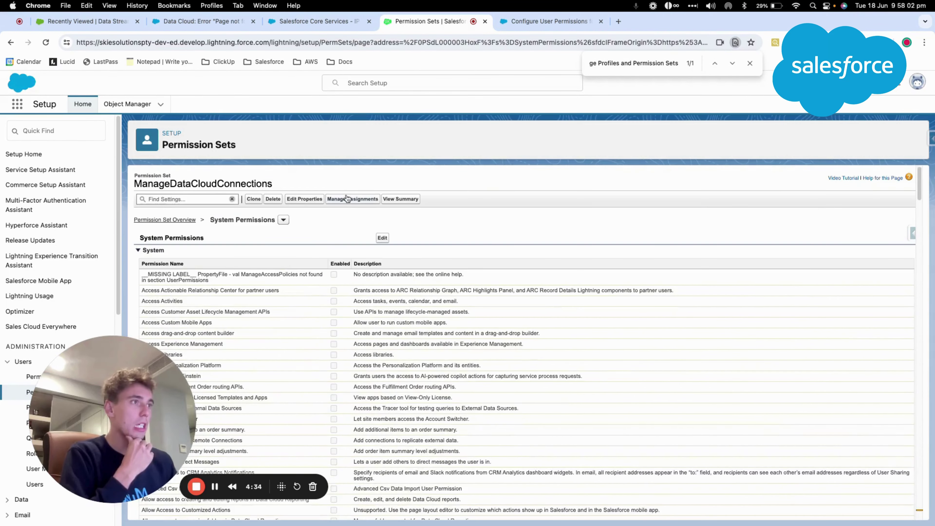
left_click(750, 63)
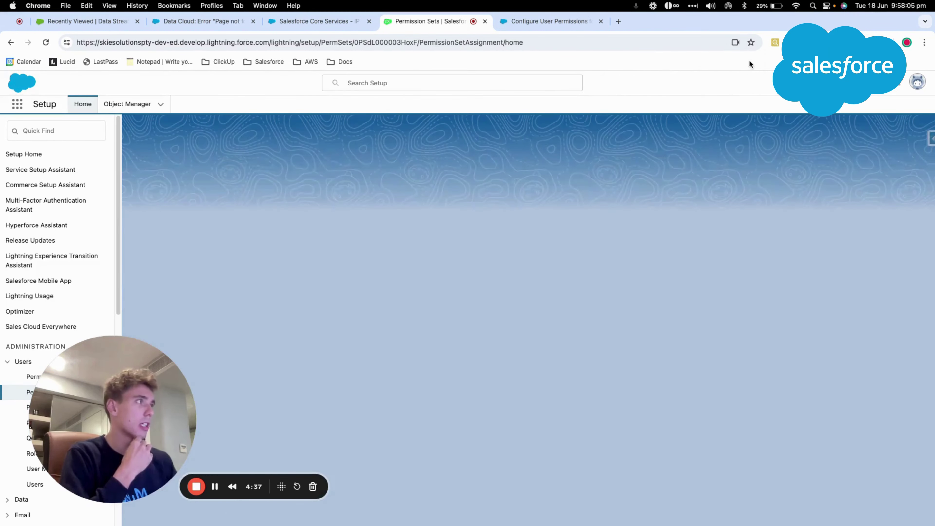
left_click(888, 181)
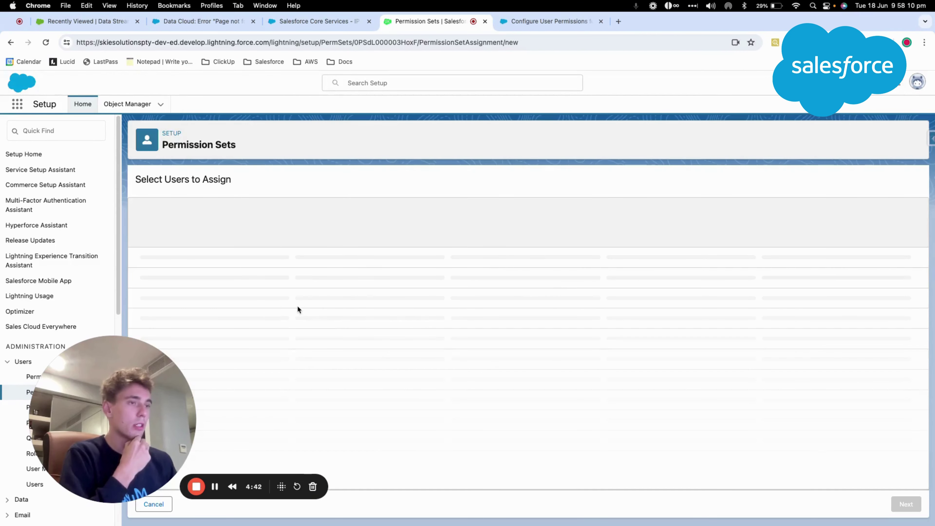
left_click(144, 274)
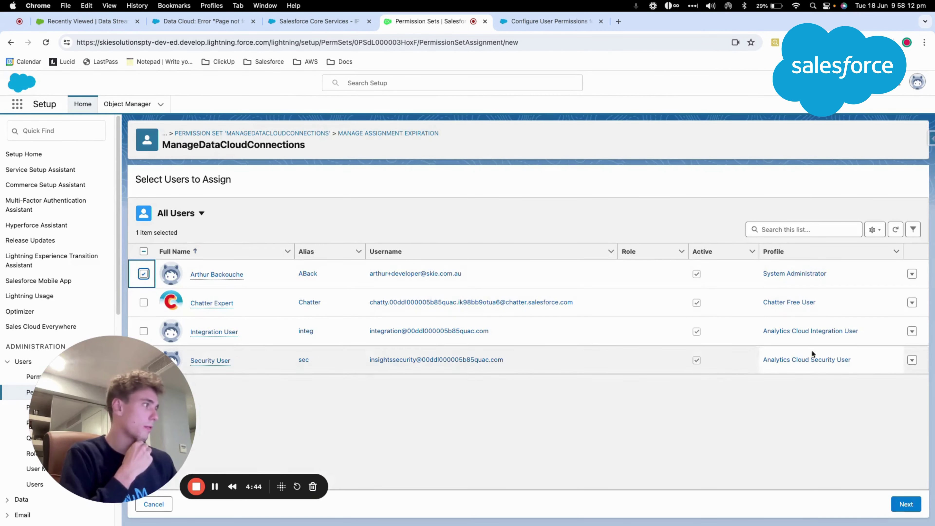
left_click(906, 504)
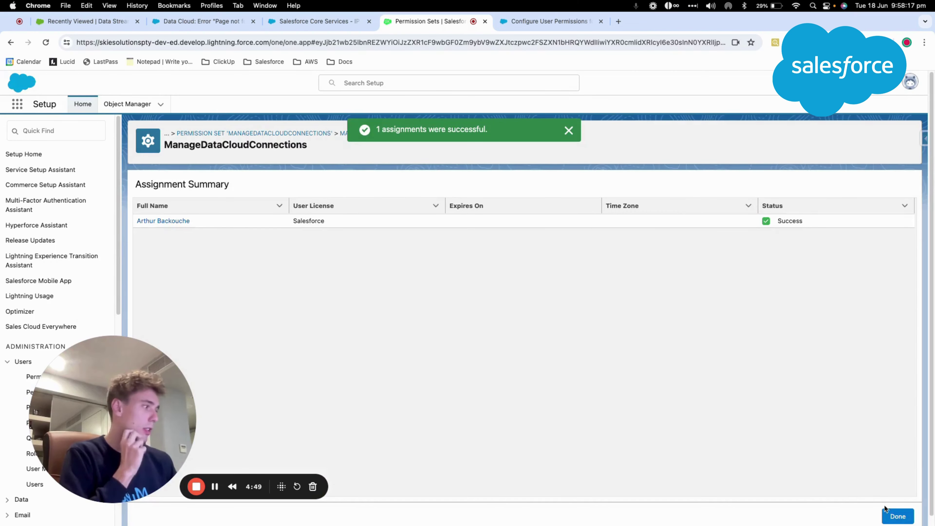
left_click(897, 516)
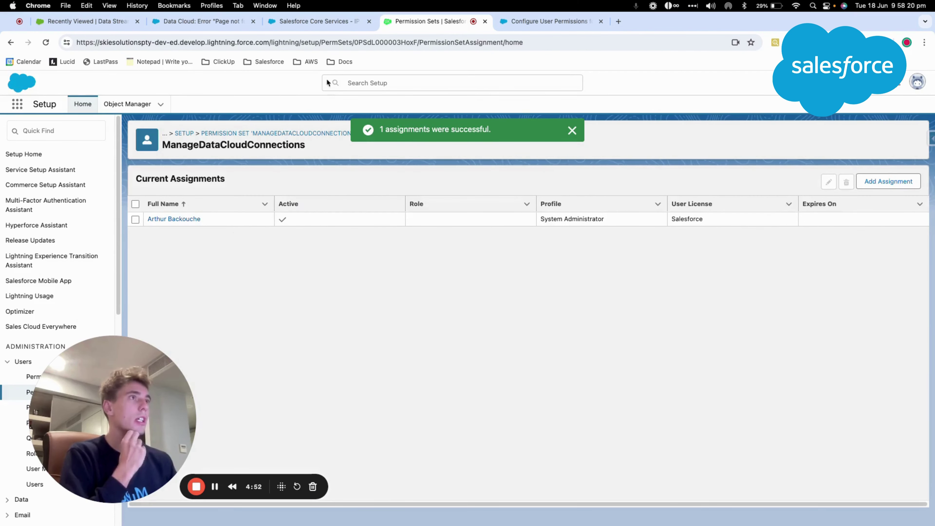
Read the Page not found help article's Domain Management resolution steps
left_click(230, 22)
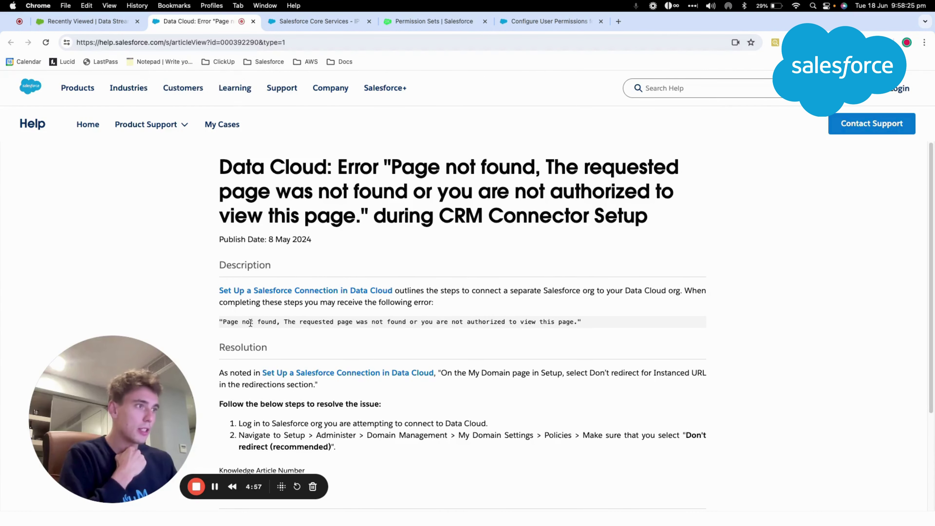
scroll(251, 318, "down", 2)
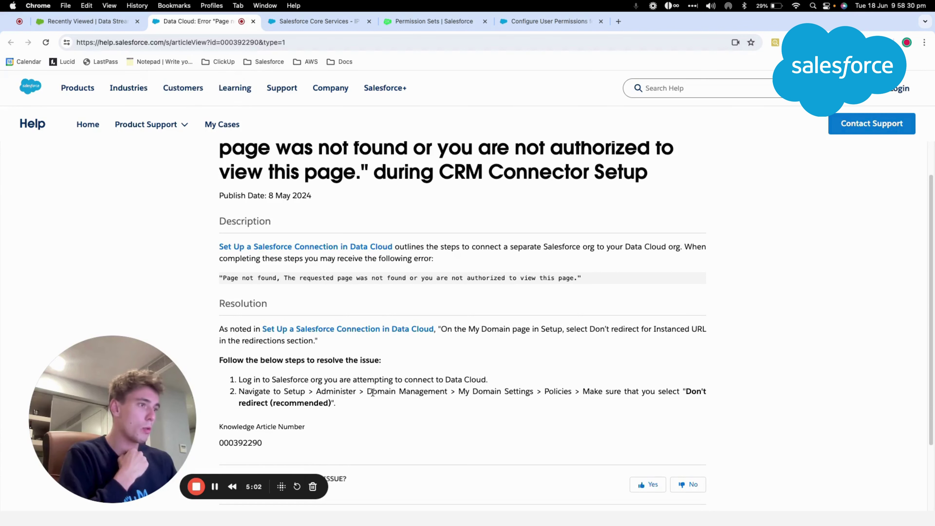
left_click_drag(393, 391, 444, 391)
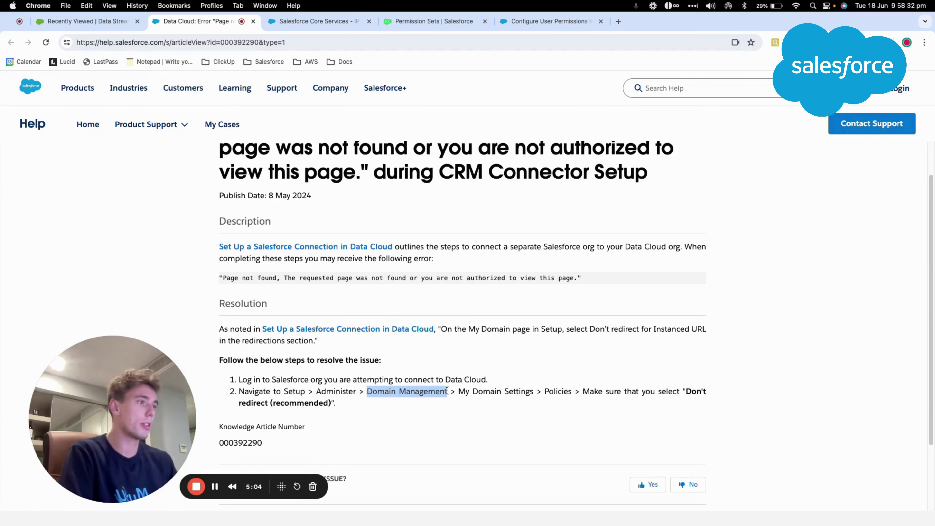
left_click(435, 21)
In My Domain, set Instanced URL redirection to Don't redirect (recommended) and save
left_click(71, 126)
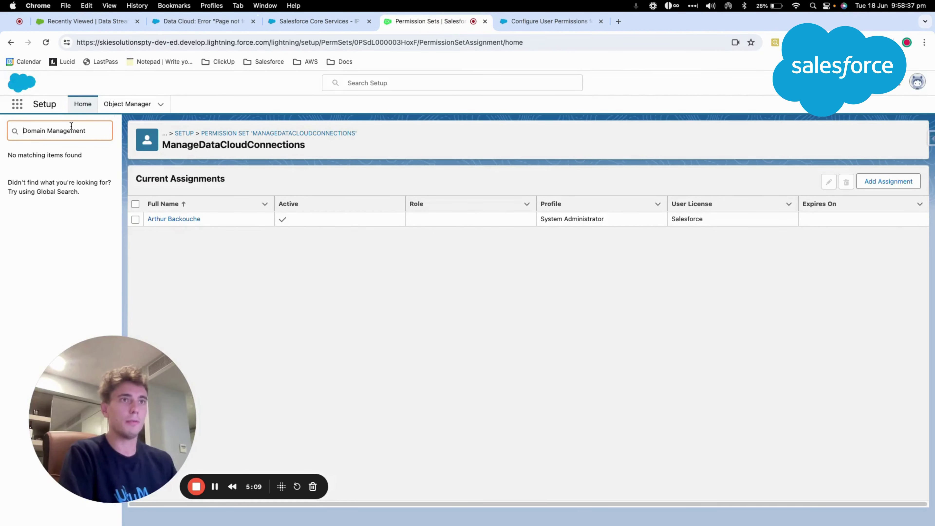
key("BackSpace")
type("my")
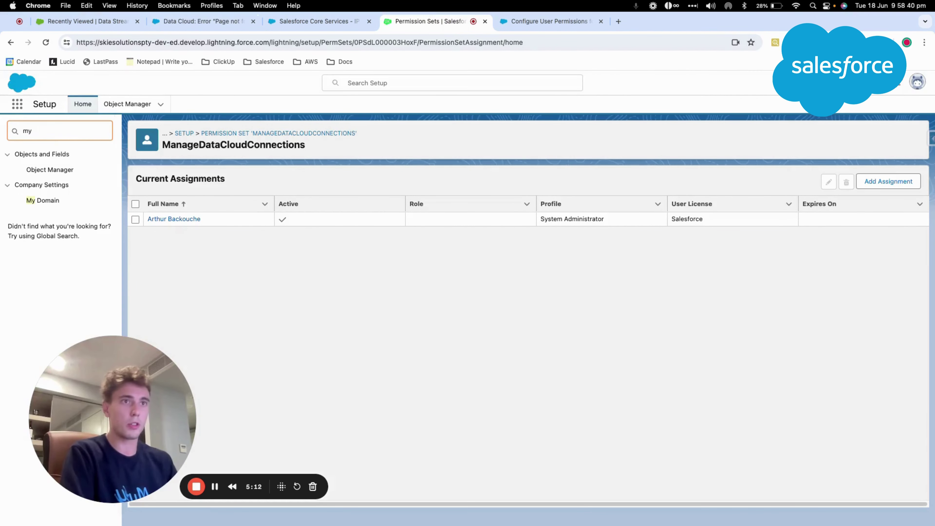
left_click(52, 202)
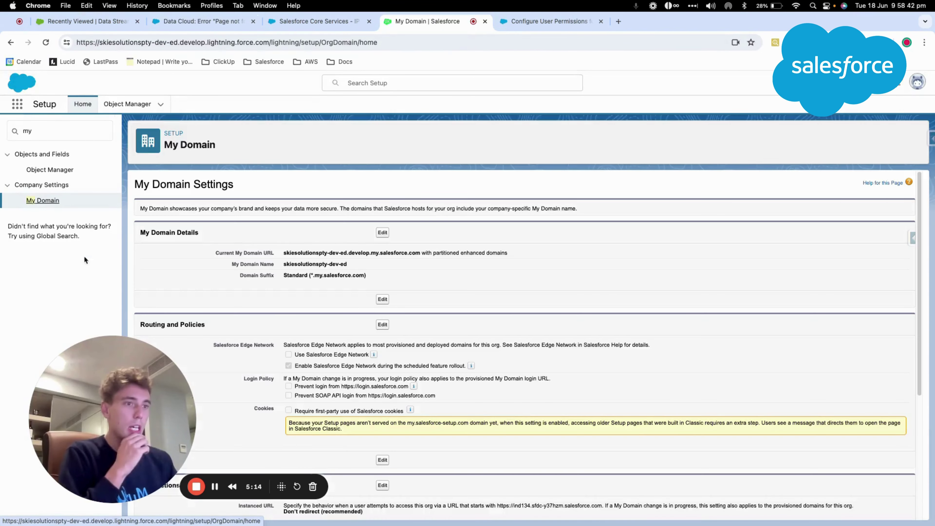
scroll(204, 310, "down", 5)
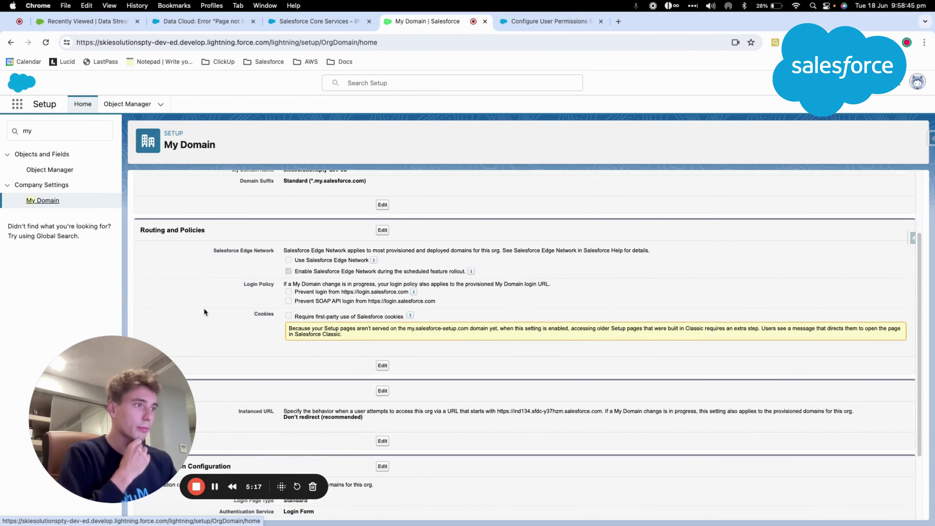
scroll(204, 310, "down", 2)
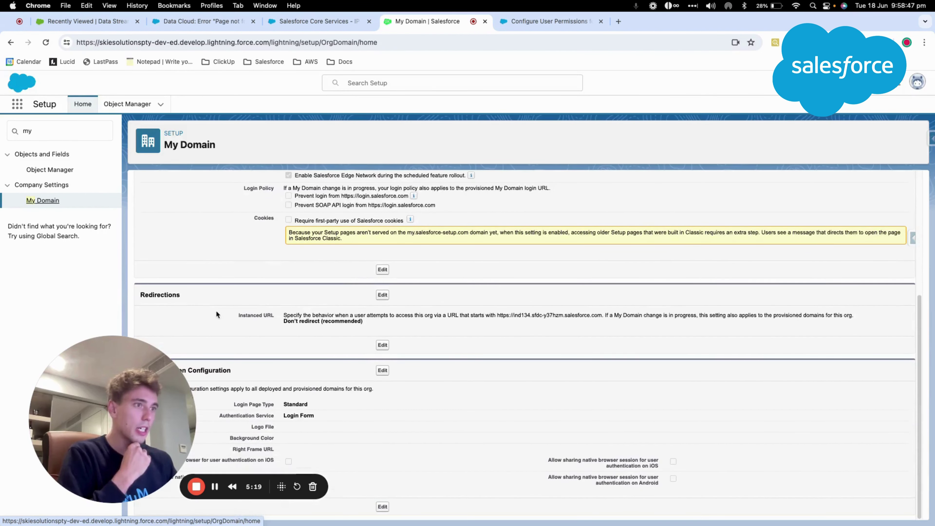
left_click(379, 295)
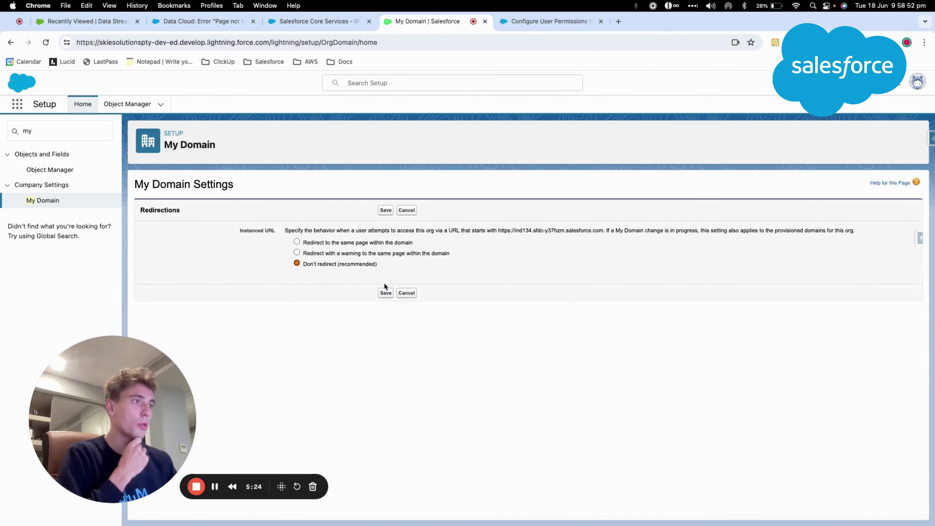
left_click(385, 294)
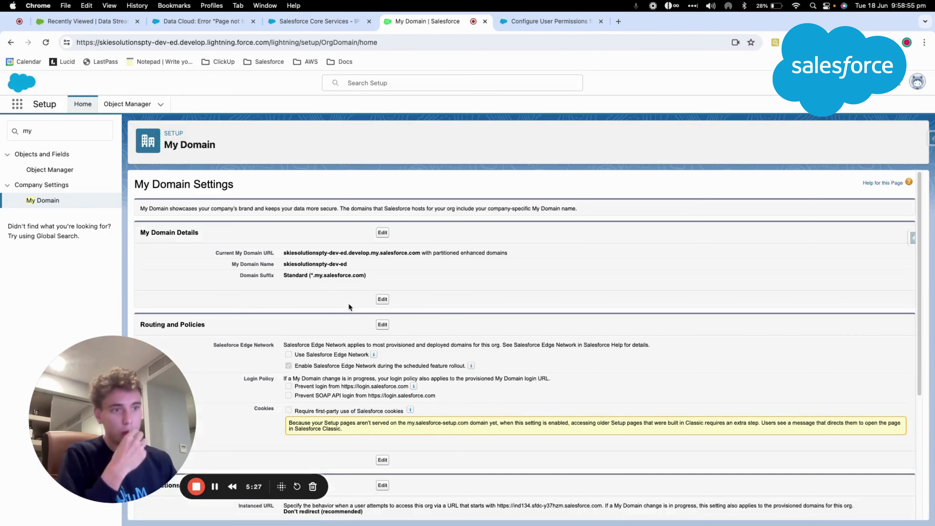
Return to the user permissions help article for the external org connection
scroll(349, 310, "down", 5)
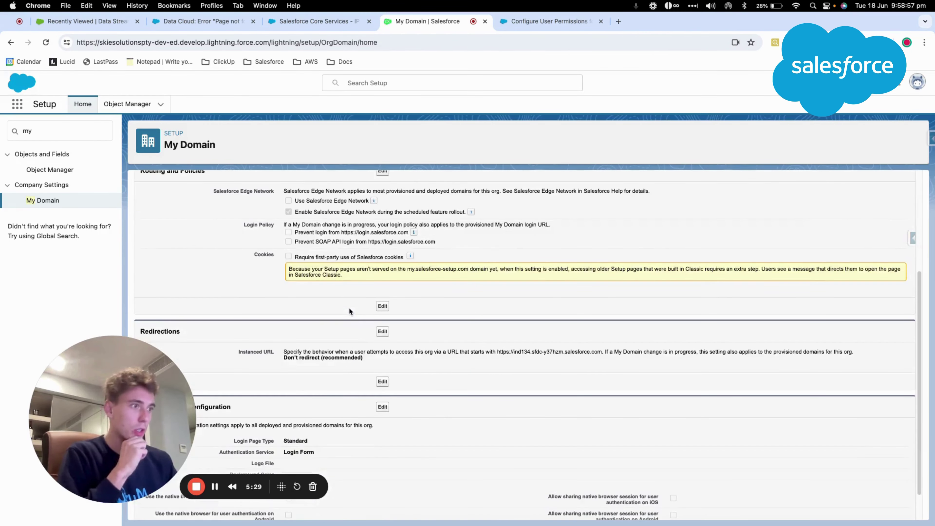
scroll(344, 349, "up", 5)
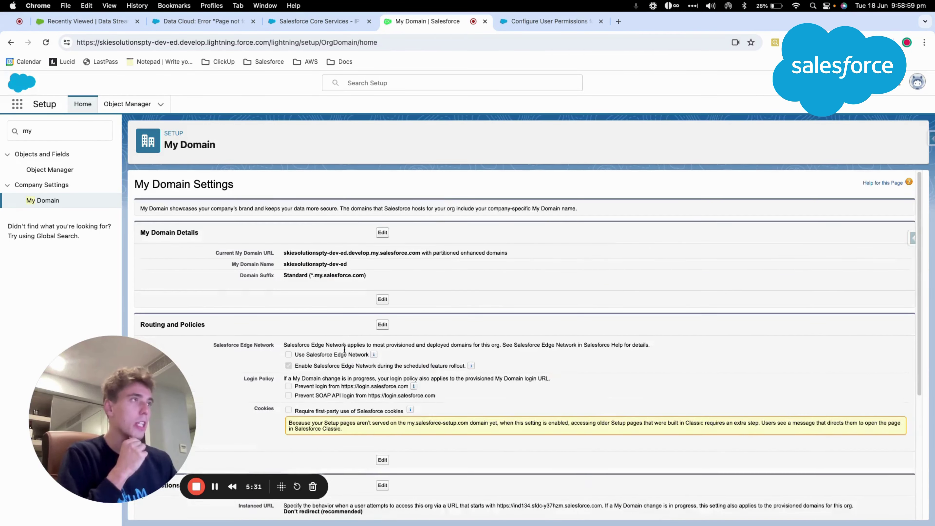
left_click(522, 23)
scroll(392, 367, "up", 2)
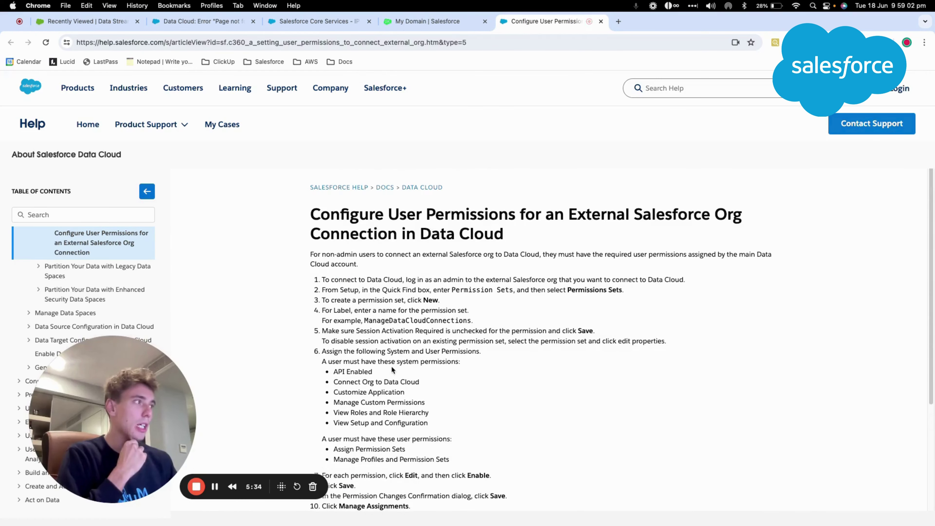
left_click(237, 21)
left_click(254, 21)
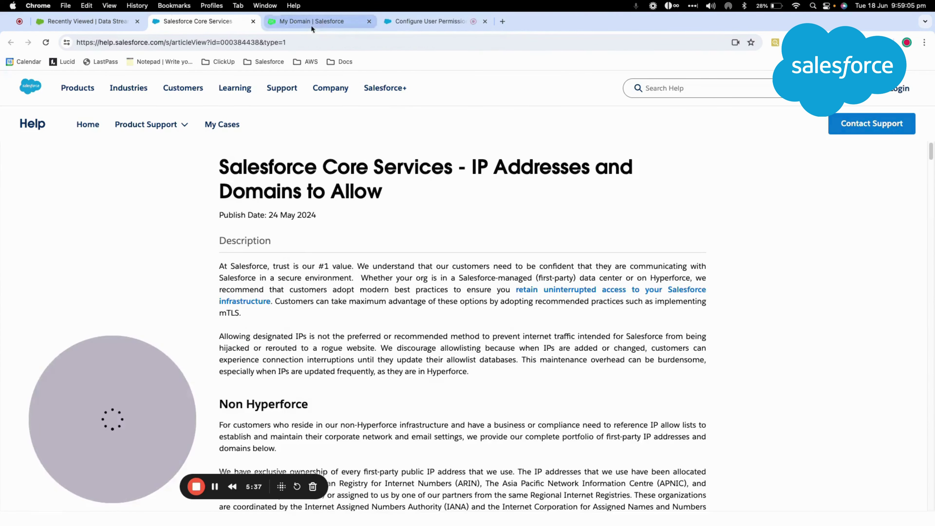
left_click(439, 23)
left_click(486, 22)
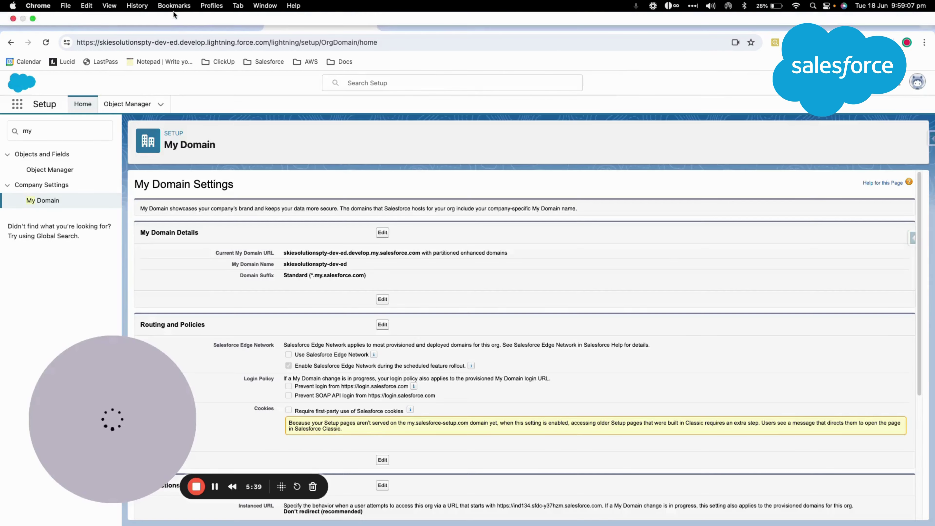
left_click(177, 21)
scroll(221, 258, "down", 15)
scroll(221, 260, "down", 6)
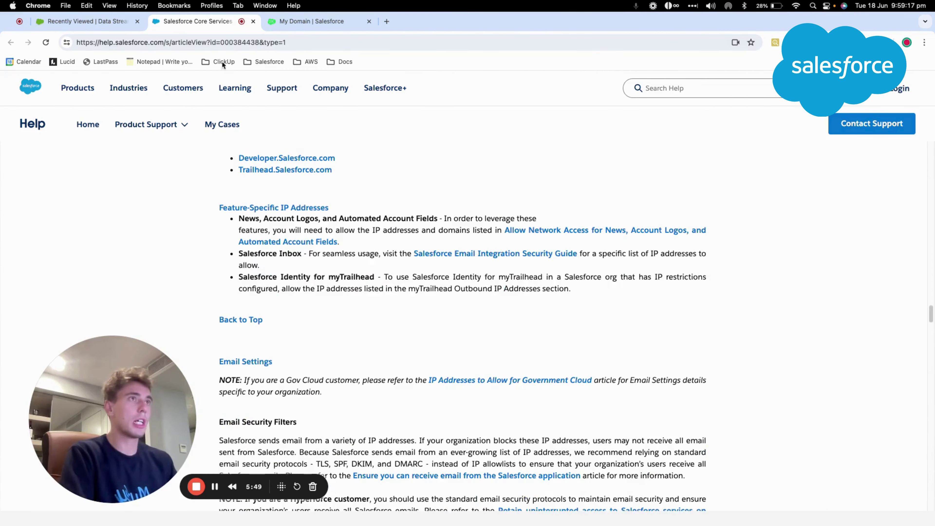
left_click(281, 21)
double_click(62, 125)
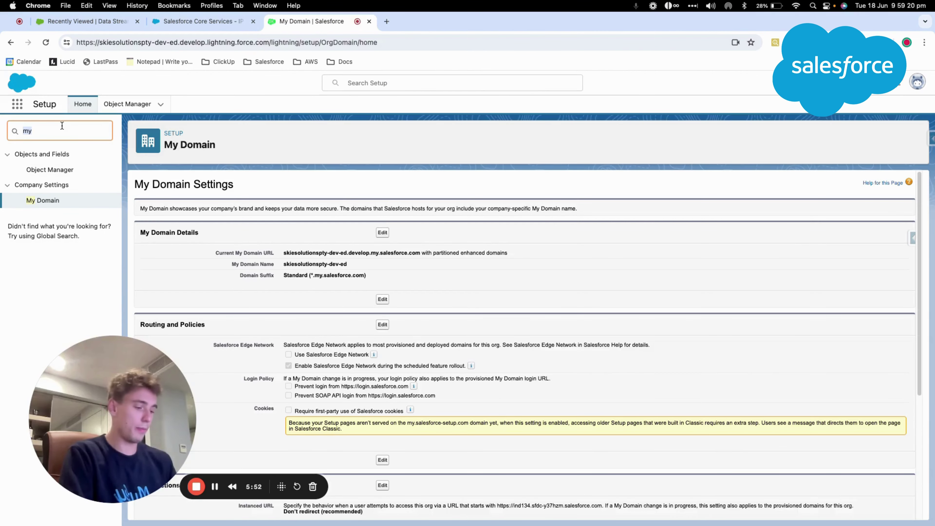
type("net")
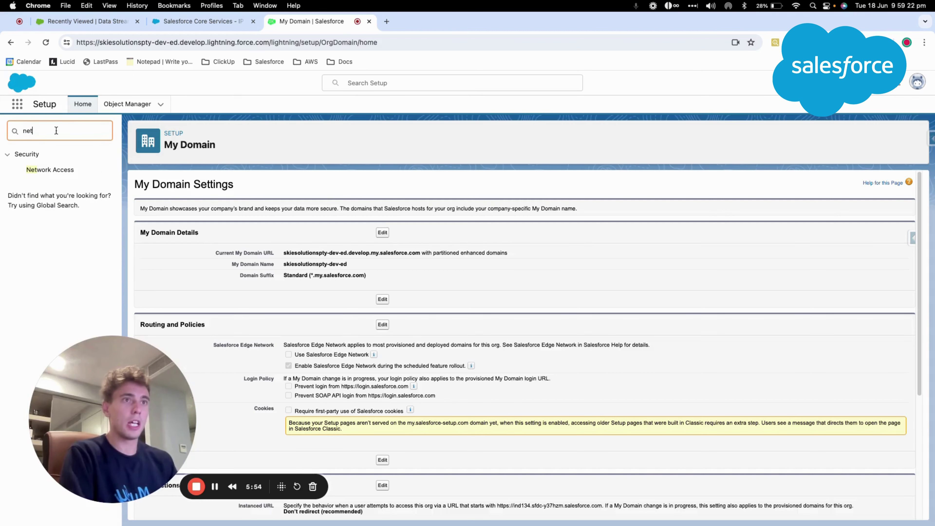
left_click(38, 168)
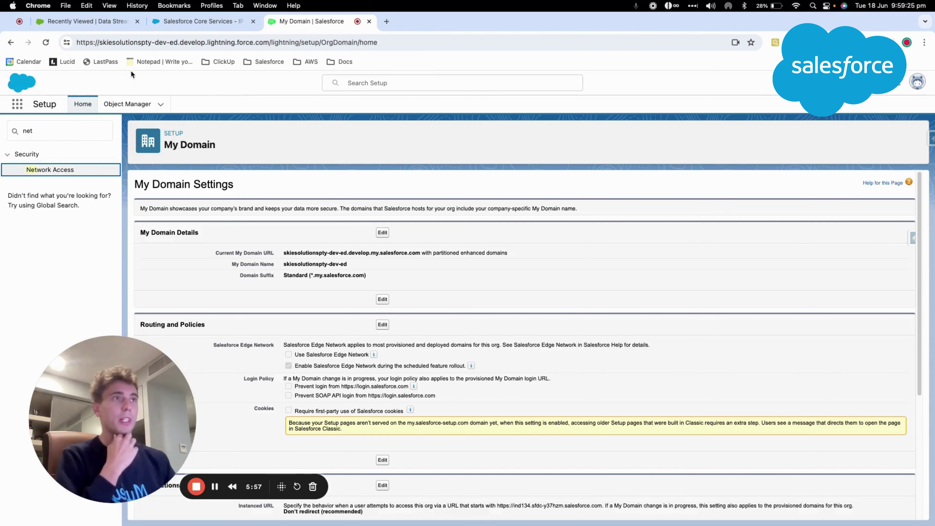
left_click(195, 24)
scroll(283, 231, "up", 15)
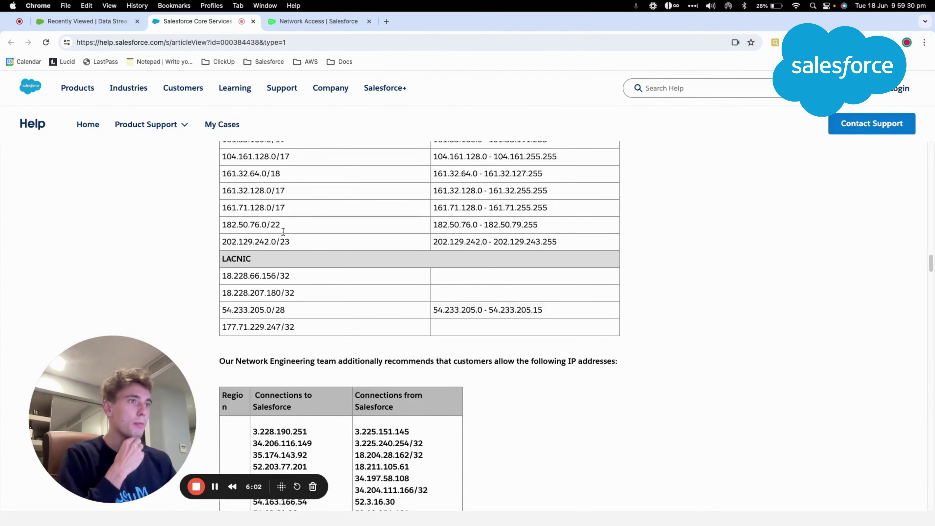
scroll(283, 231, "up", 8)
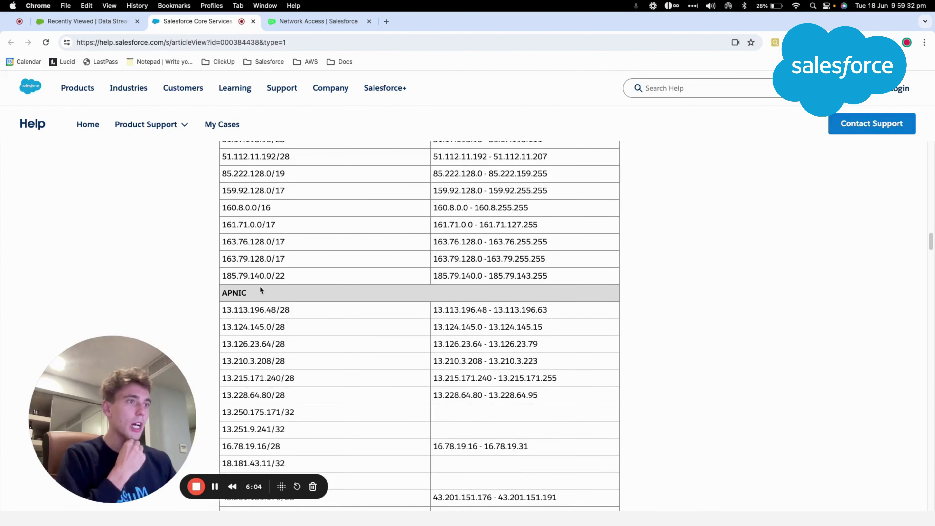
scroll(256, 288, "up", 15)
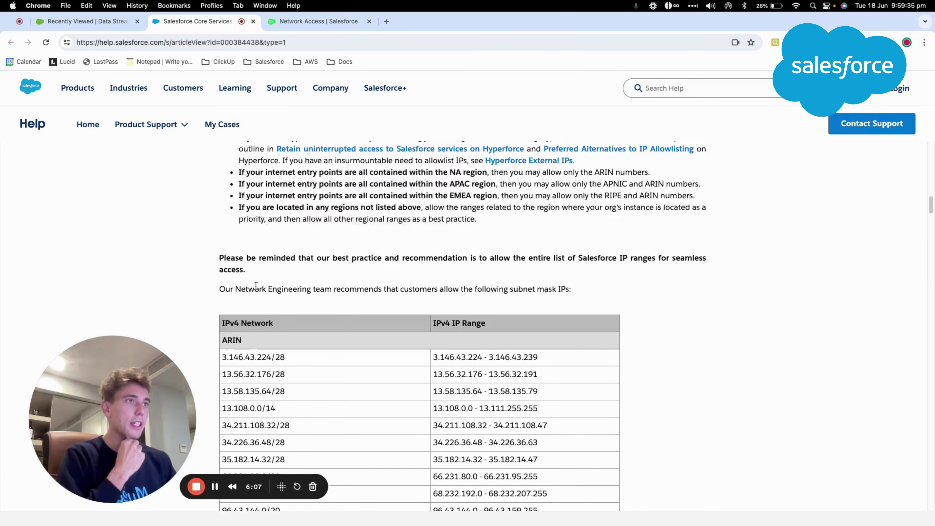
scroll(287, 325, "down", 5)
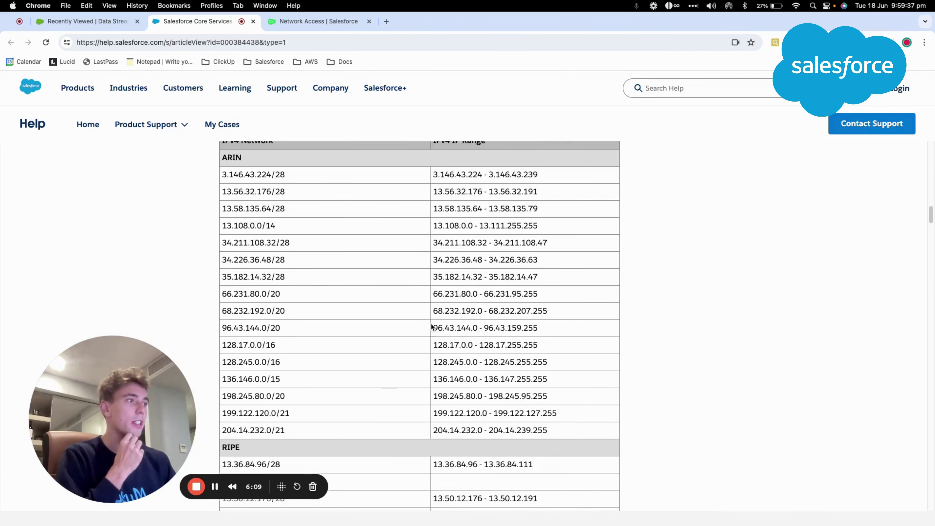
Clear the 'net' Quick Find filter on Network Access and close the IP ranges help article
left_click(287, 22)
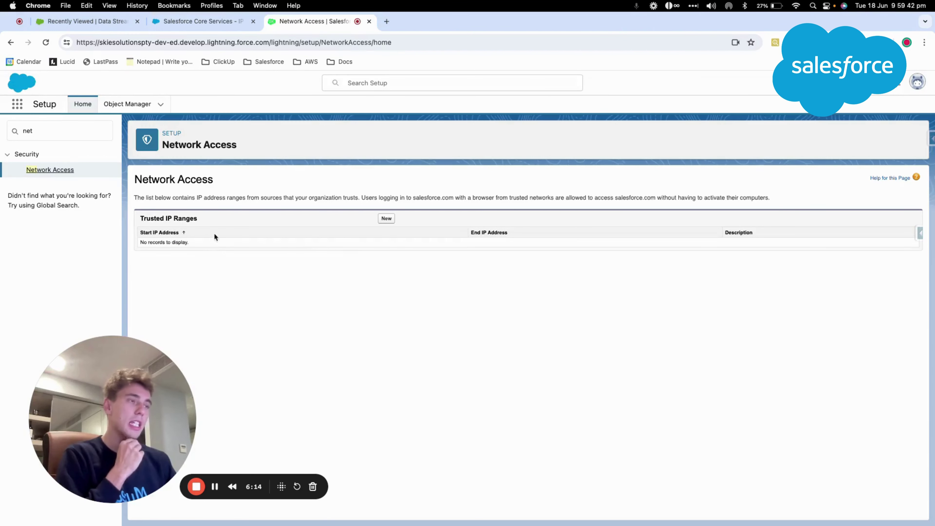
triple_click(190, 199)
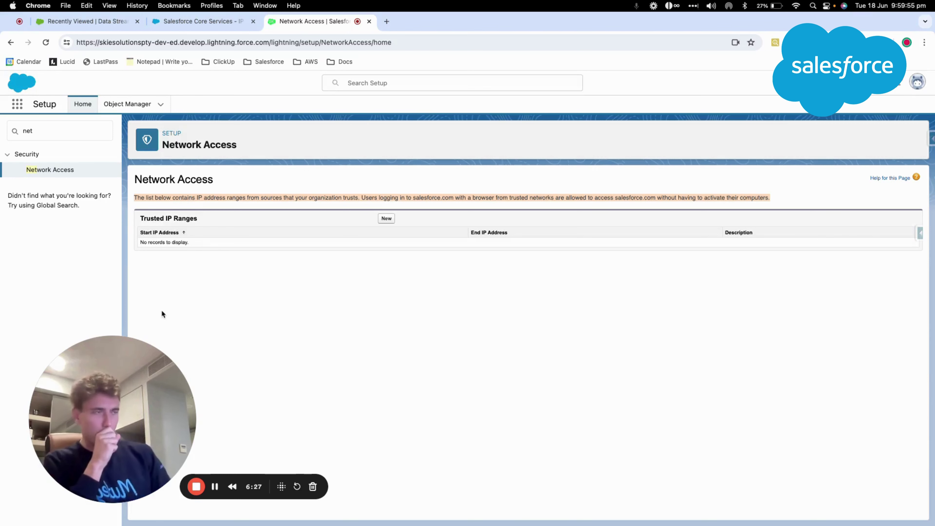
left_click_drag(136, 400, 140, 317)
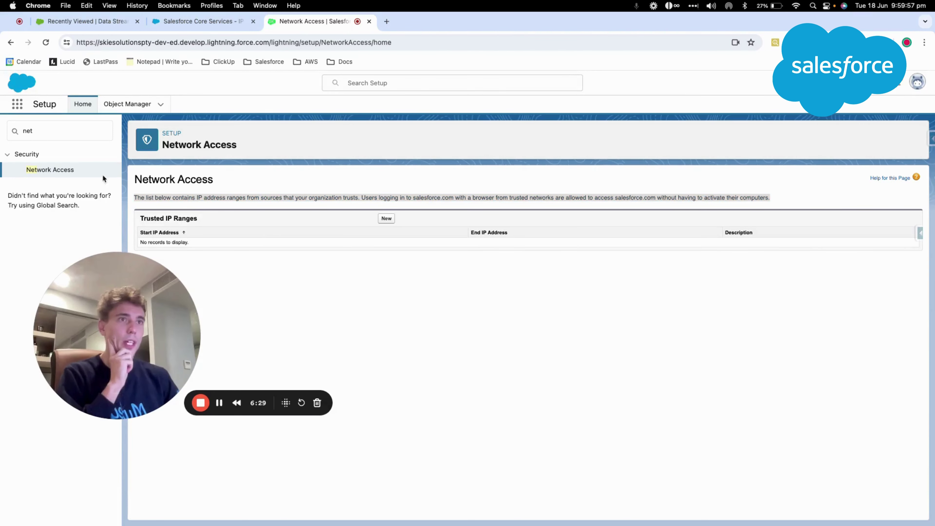
left_click(79, 129)
key("BackSpace")
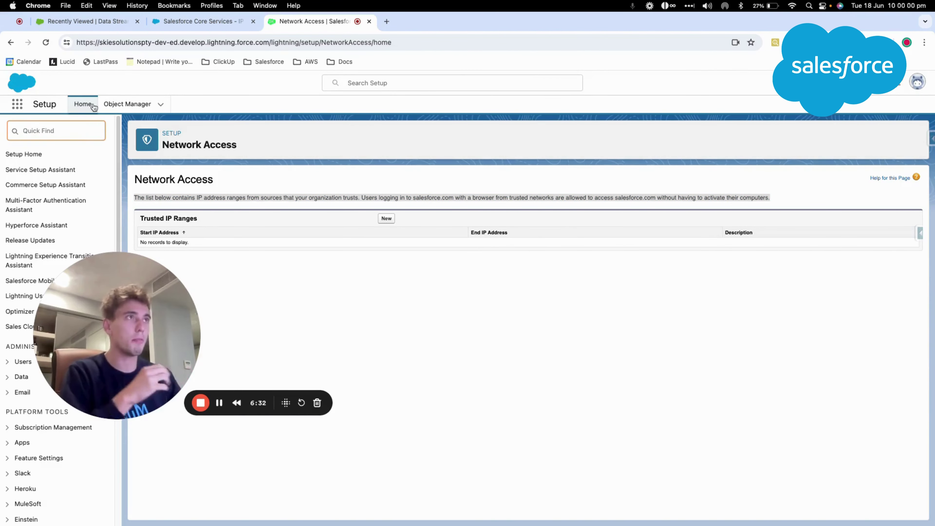
left_click(218, 21)
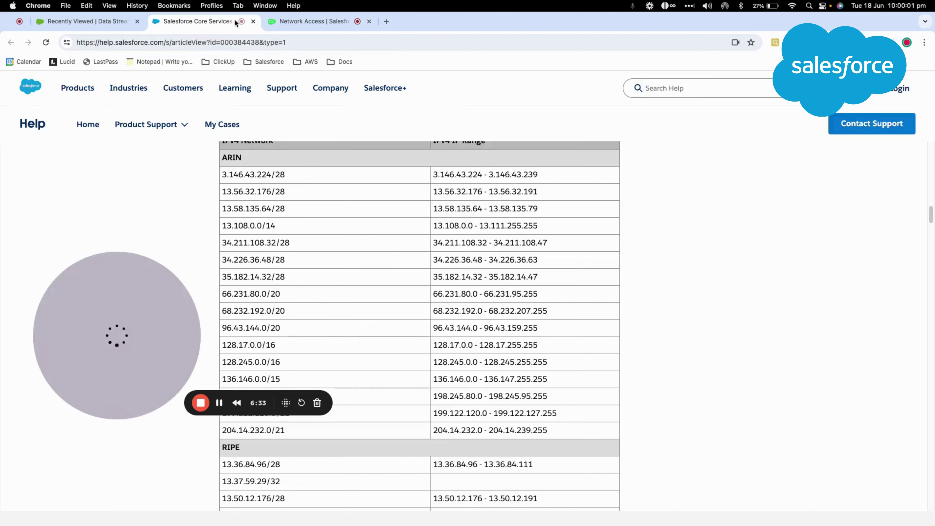
left_click(252, 21)
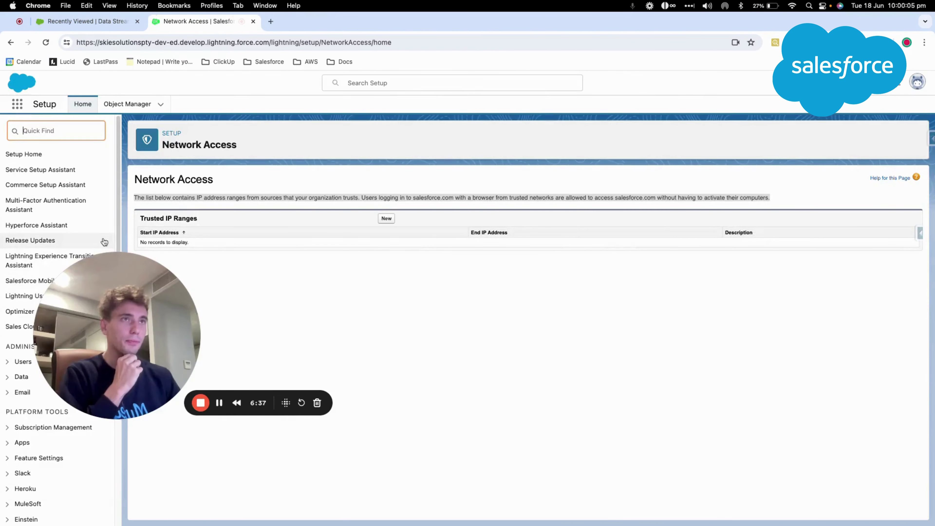
From Data Streams, reach Data Cloud Setup's Salesforce CRM page and start a new org connector
left_click(120, 23)
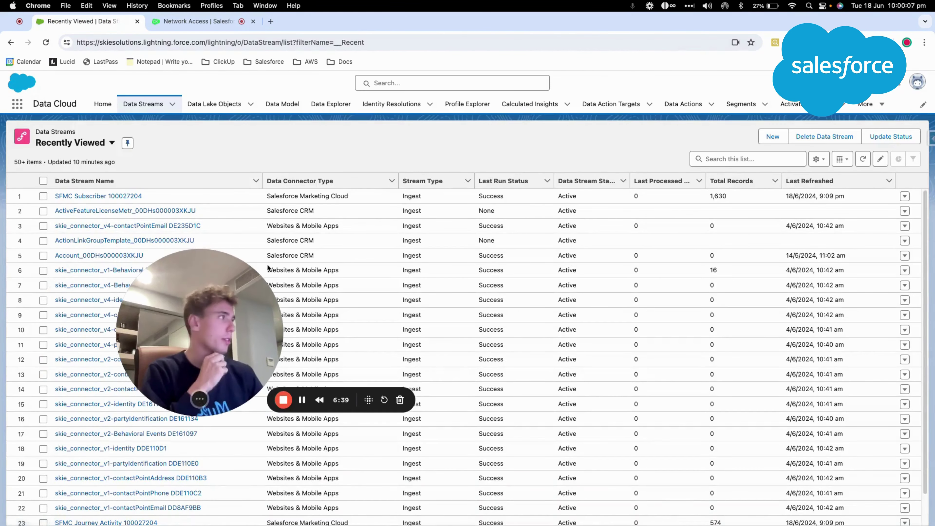
left_click(884, 83)
left_click(829, 151)
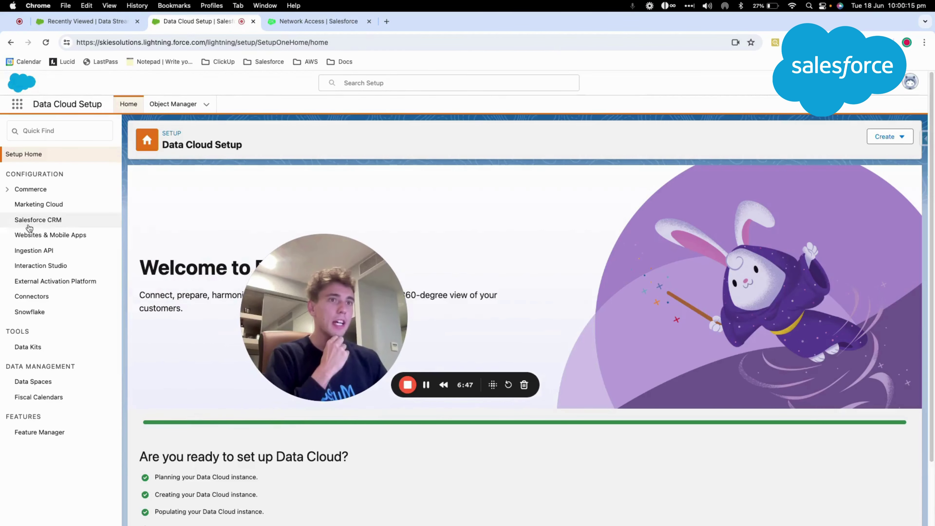
left_click(37, 220)
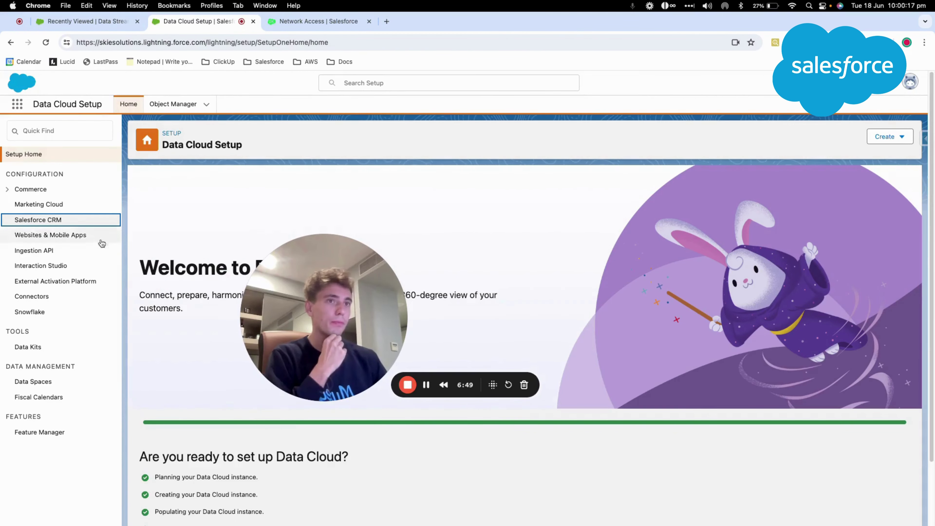
left_click(61, 220)
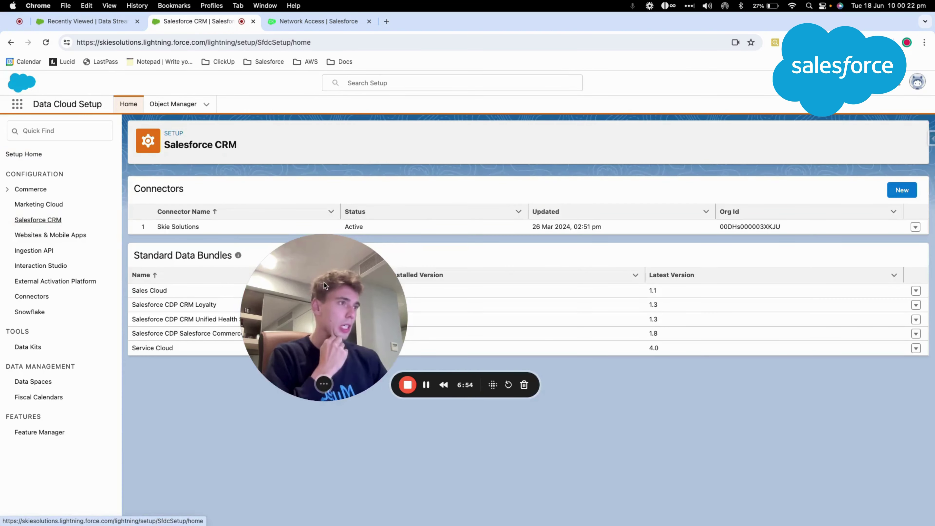
left_click_drag(313, 284, 231, 400)
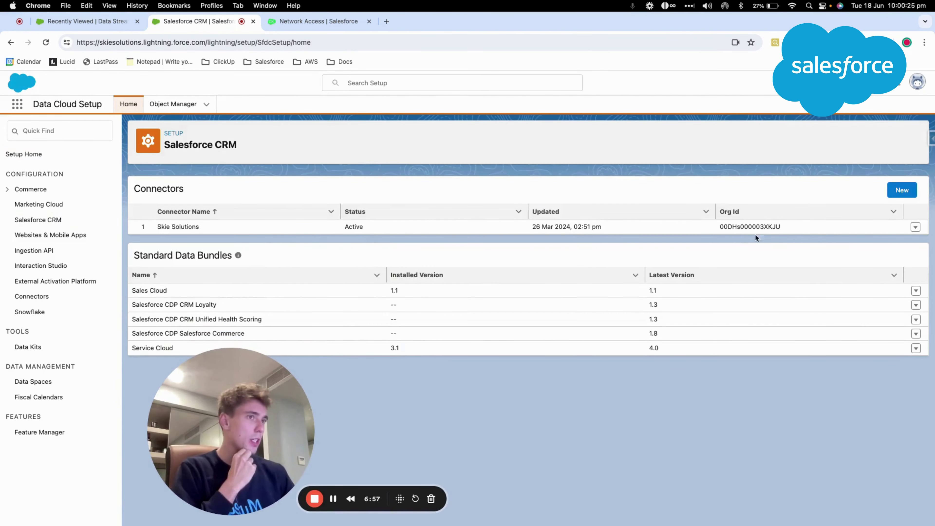
left_click(898, 190)
Sign in to the external org with its account password and confirm the connection success message
left_click(598, 305)
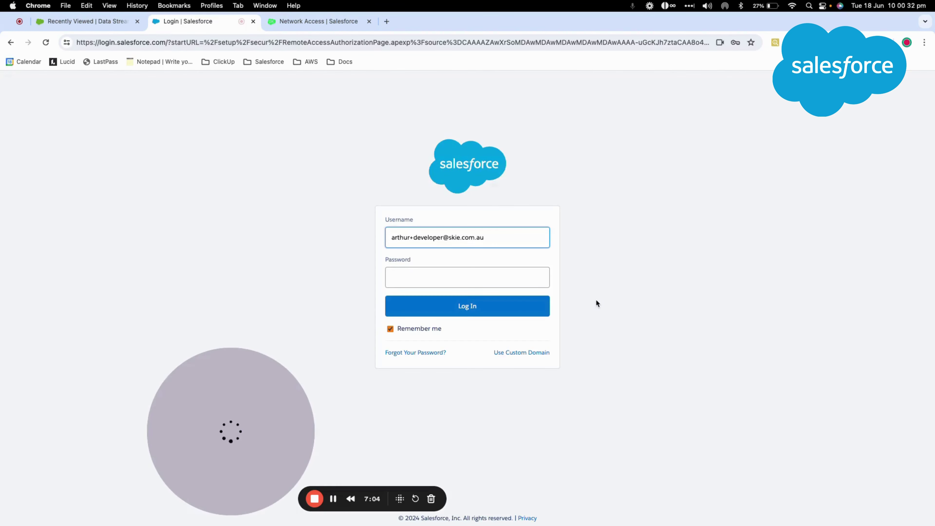
left_click(512, 273)
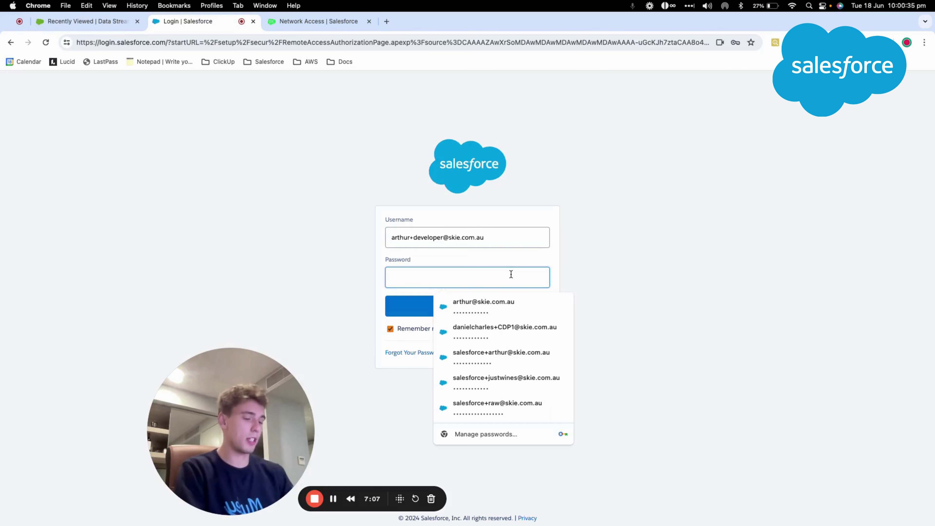
type("aaaaaaa")
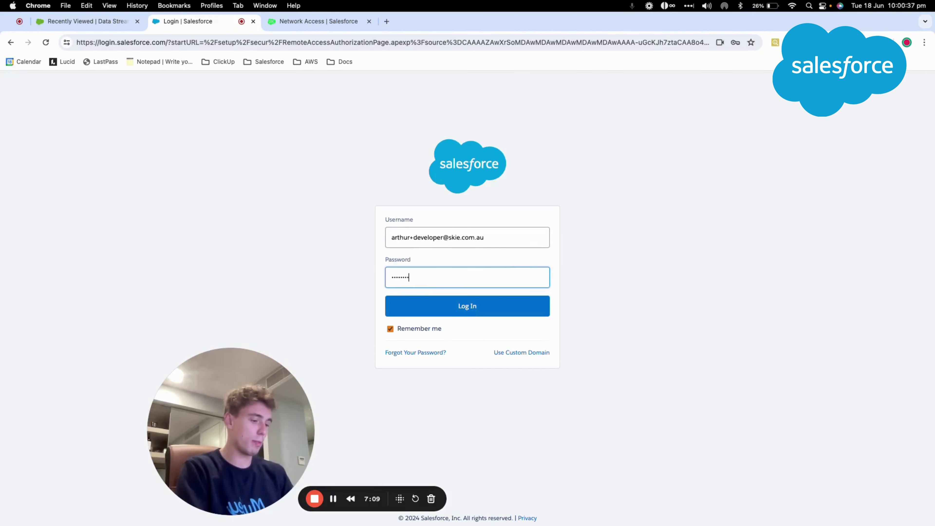
left_click(515, 309)
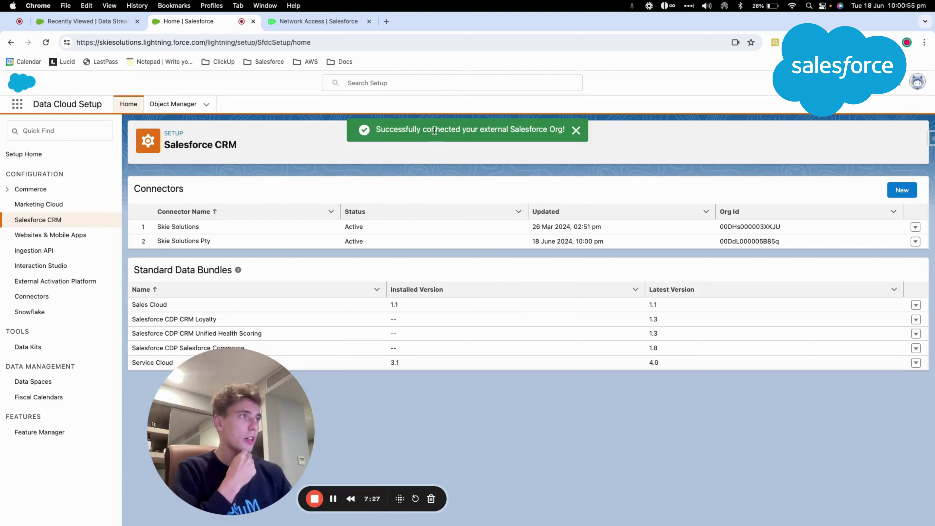
triple_click(435, 130)
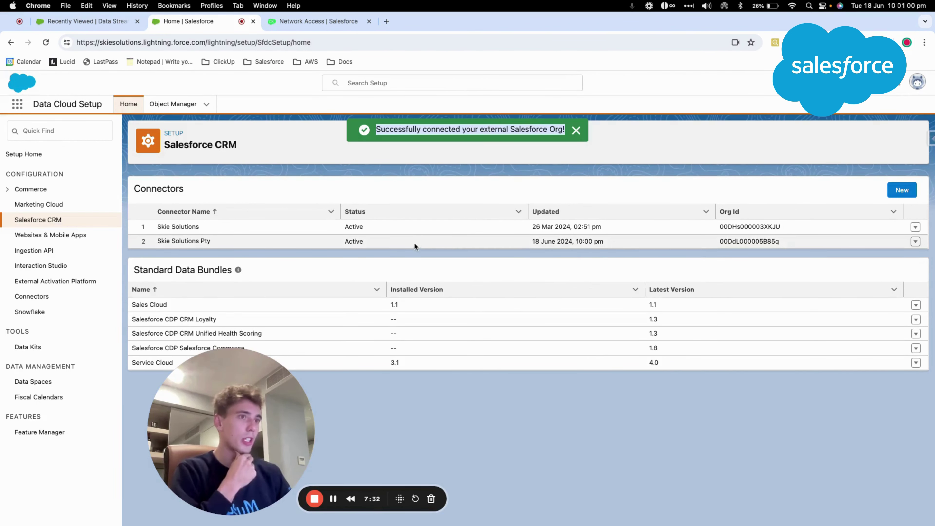
Check the new connector's actions menu, then switch to the Data Cloud app via an App Launcher search for 'data'
left_click(916, 241)
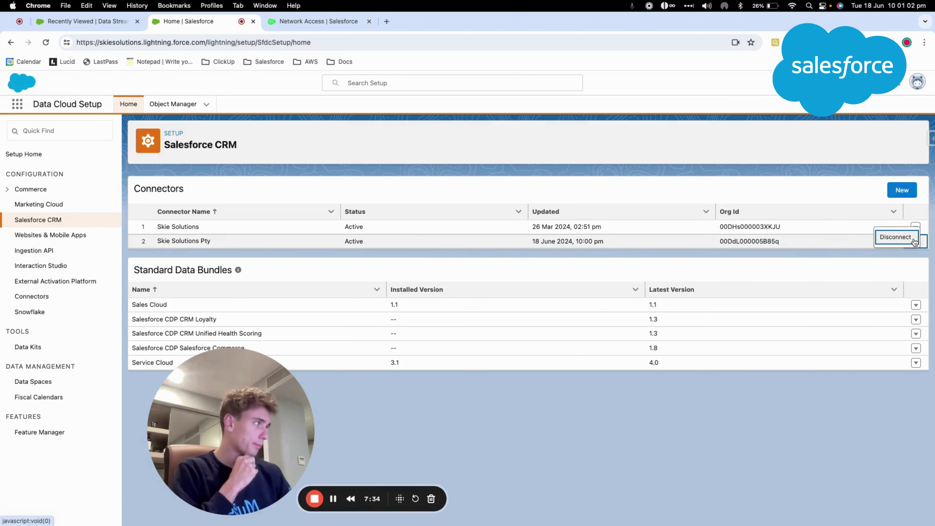
left_click(648, 267)
left_click(22, 106)
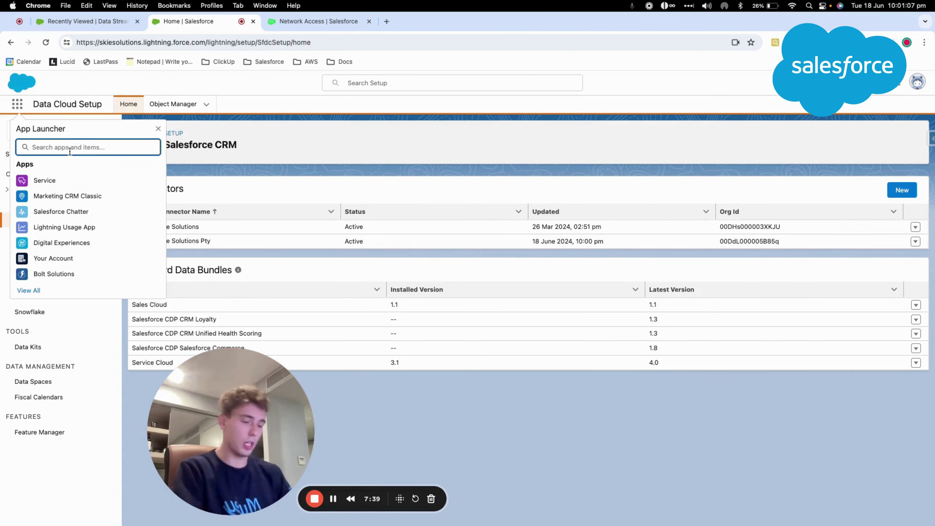
type("data")
left_click(59, 181)
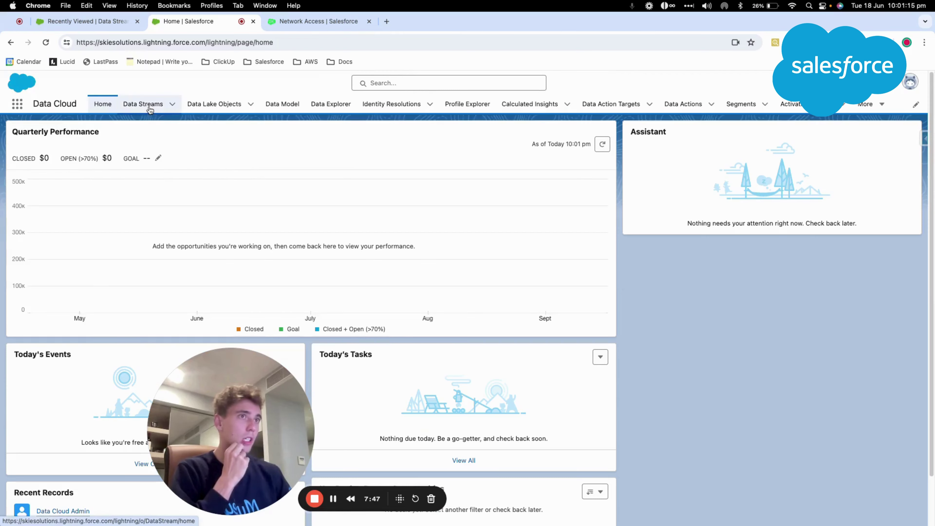
Create a new data stream under Data Streams with Salesforce CRM as the source
left_click(147, 108)
left_click(774, 137)
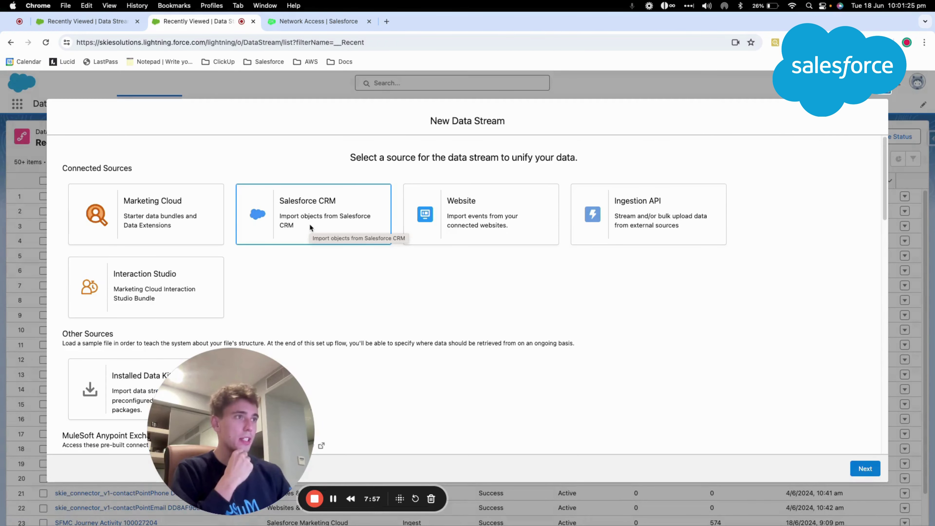
scroll(322, 259, "down", 10)
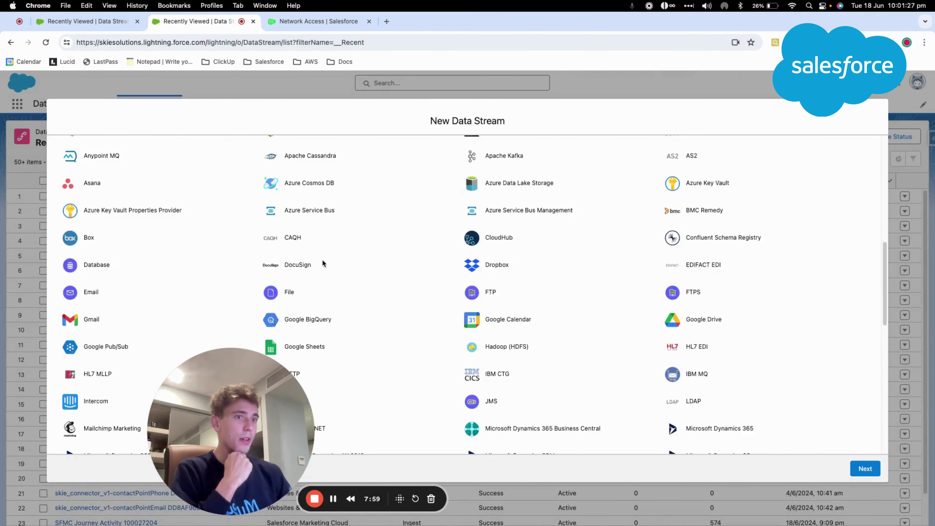
scroll(323, 259, "down", 5)
scroll(322, 259, "up", 15)
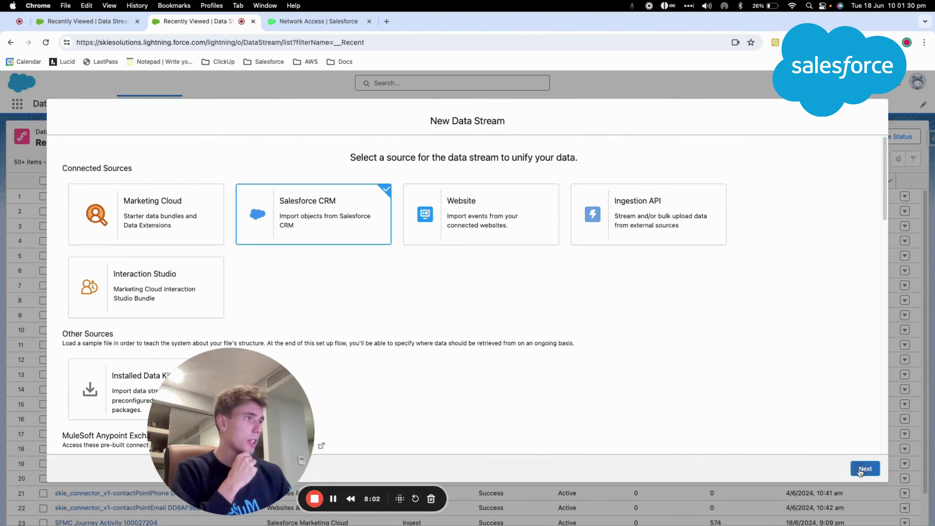
left_click(862, 469)
Choose Skie Solutions Pty in the Salesforce Org dropdown to reveal its Sales and Service bundles
left_click(231, 241)
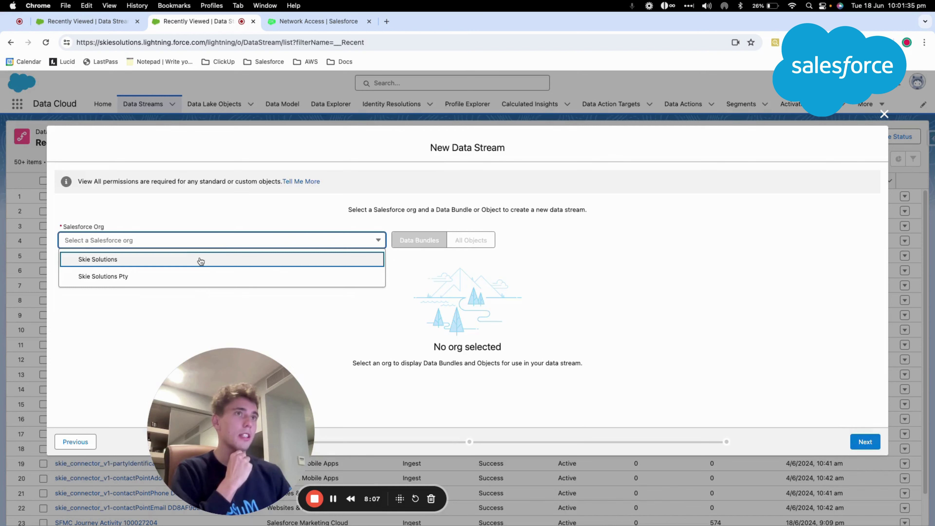
left_click(194, 276)
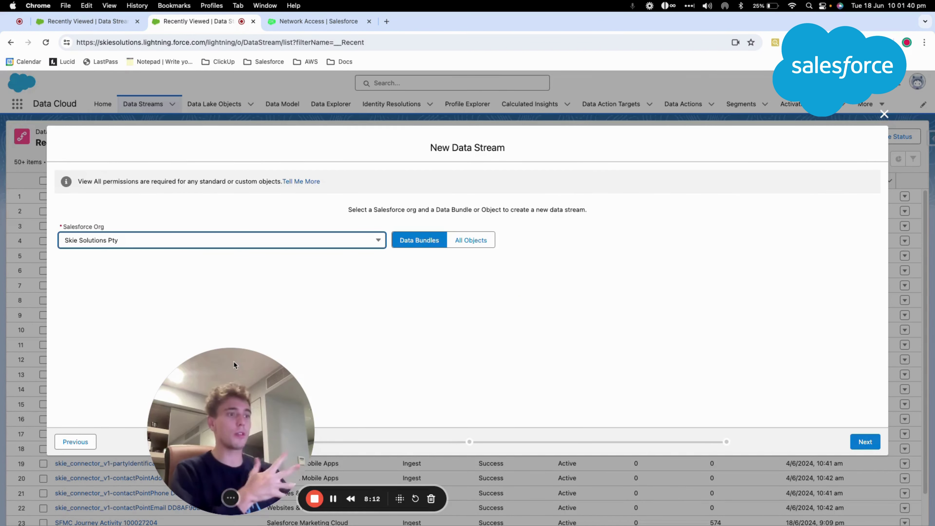
left_click_drag(225, 352, 181, 276)
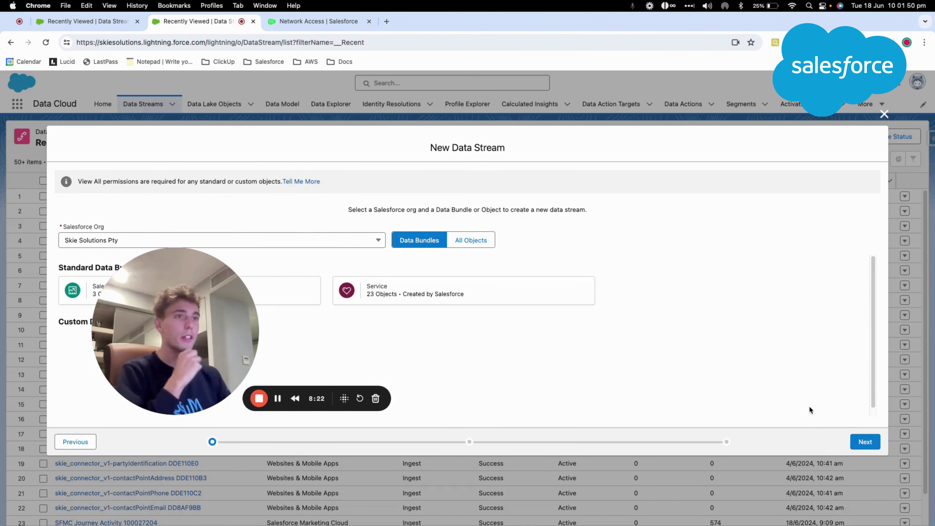
left_click_drag(225, 337, 621, 328)
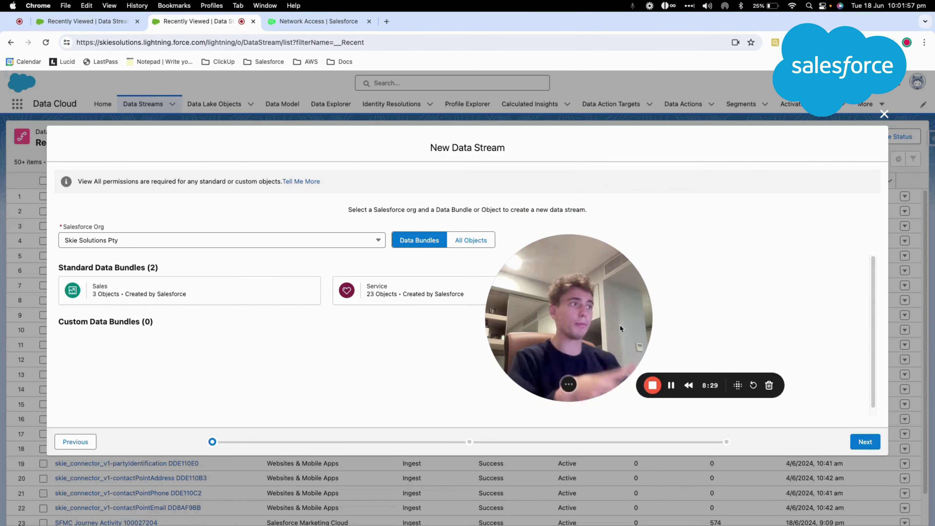